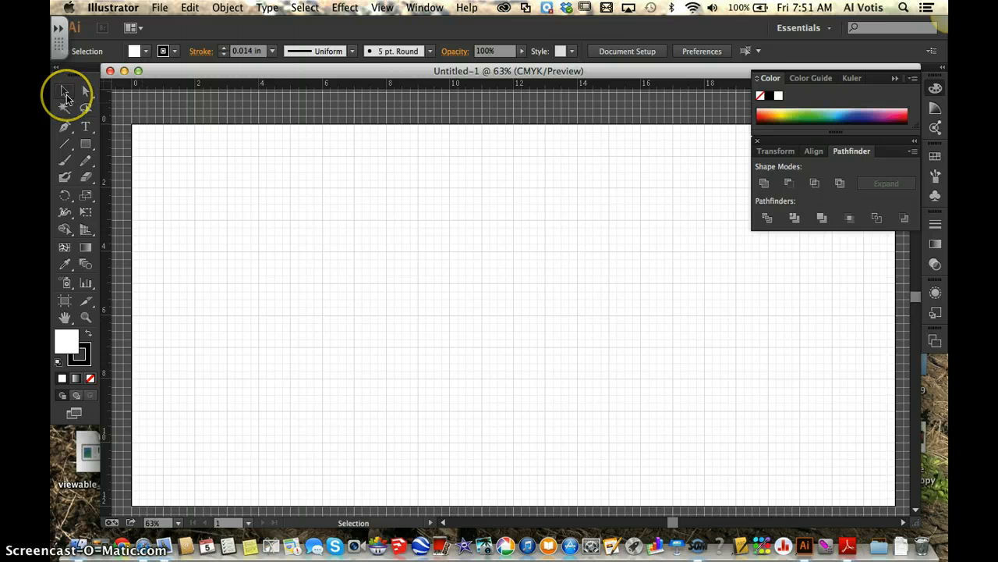
Draw a rectangle about 3.33 in wide and 2.03 in high near the artboard's upper-left corner
left_click(64, 95)
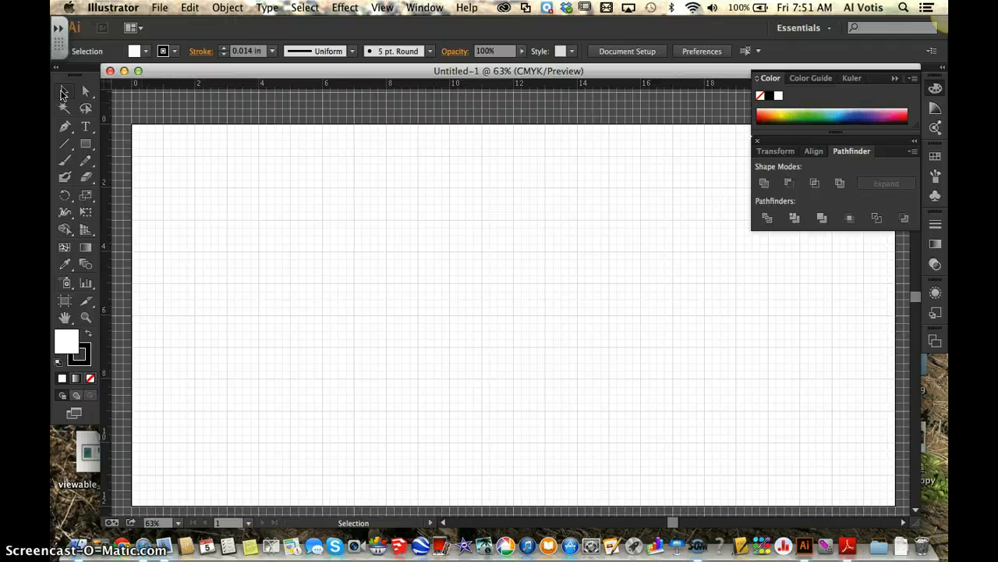
left_click(86, 146)
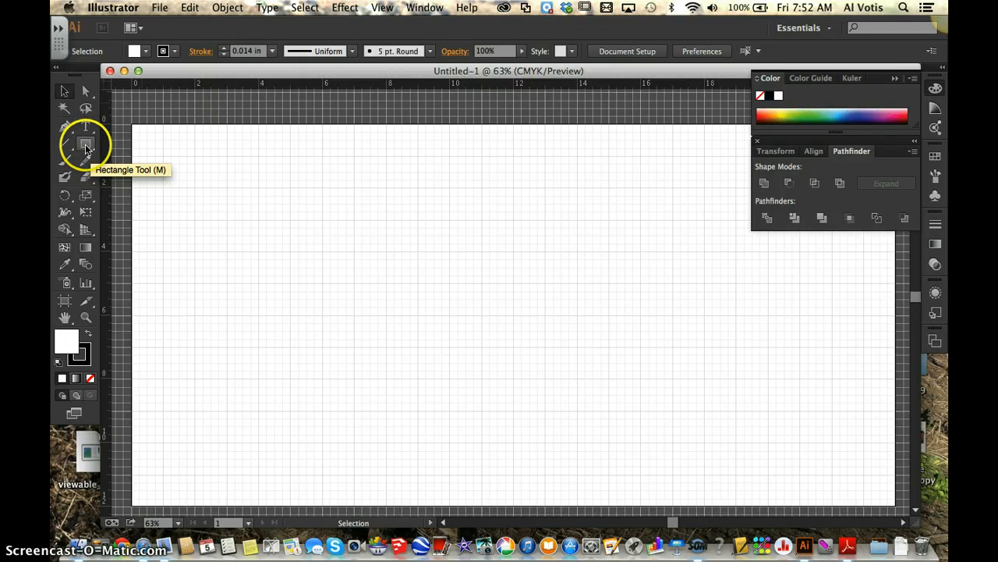
left_click(86, 150)
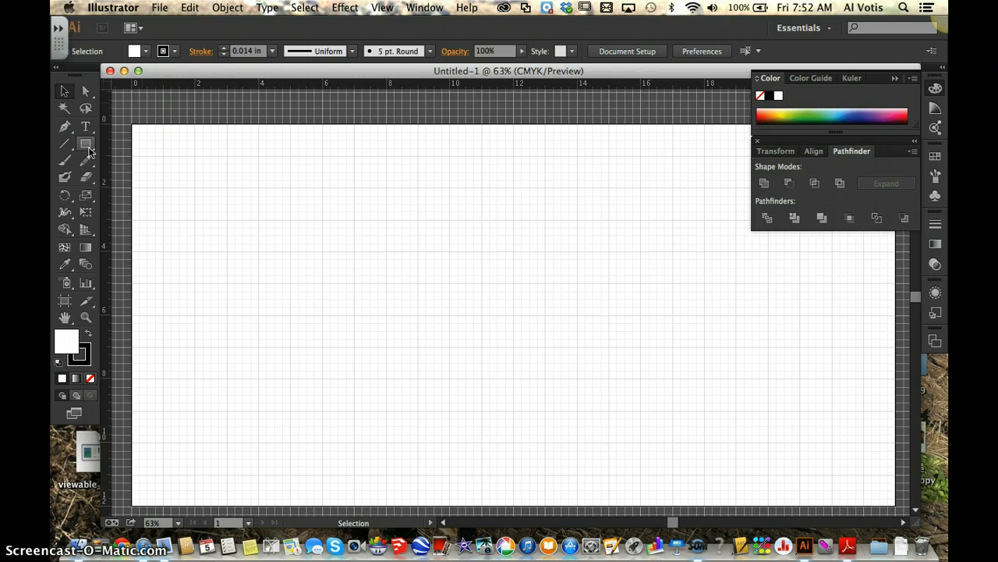
left_click(87, 149)
left_click(194, 177)
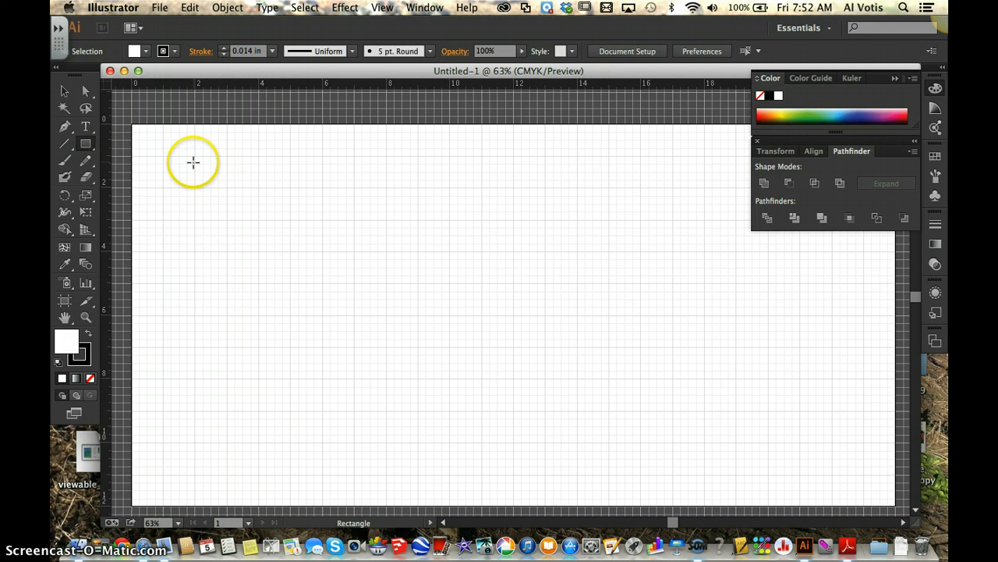
left_click_drag(193, 162, 300, 227)
Create a second rectangle exactly 4.5 in wide and 2.75 in high, below and to the right of the first
left_click(307, 245)
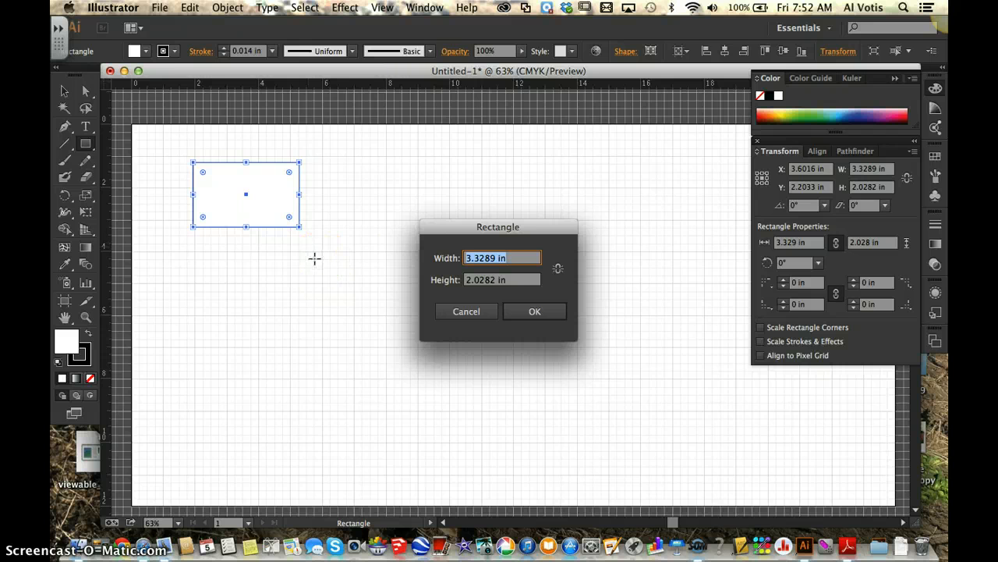
left_click(447, 290)
type("4.")
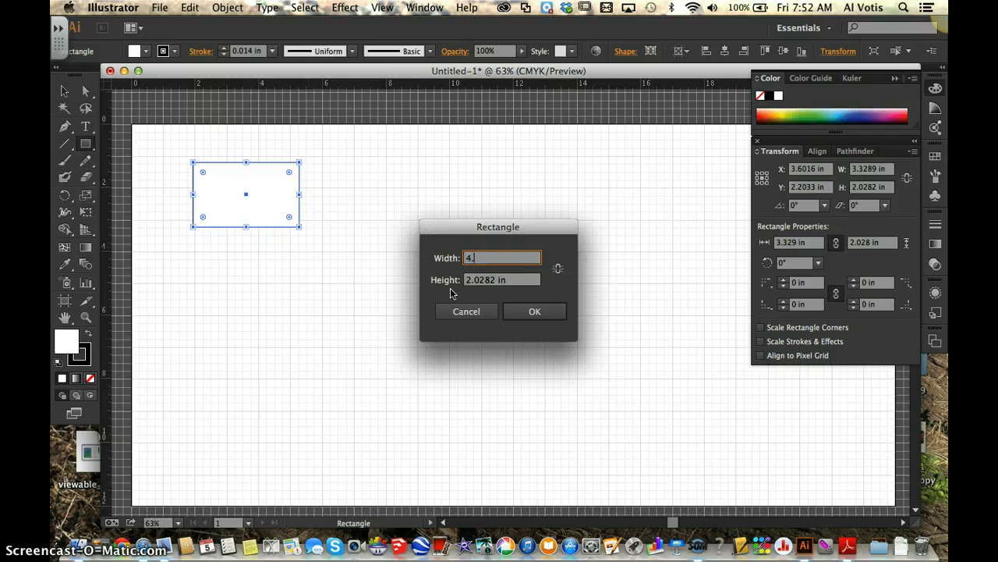
type("5")
left_click(510, 283)
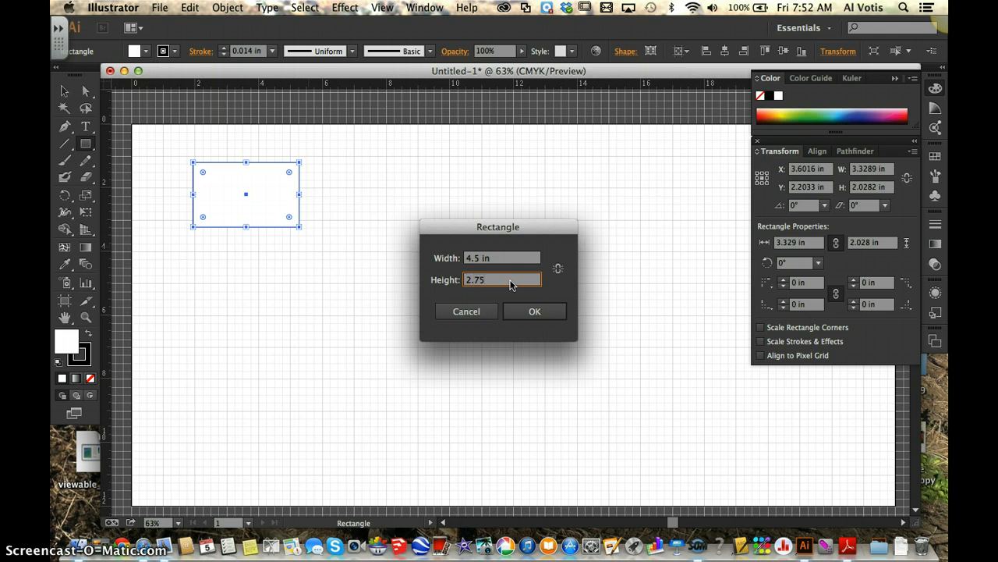
key("Return")
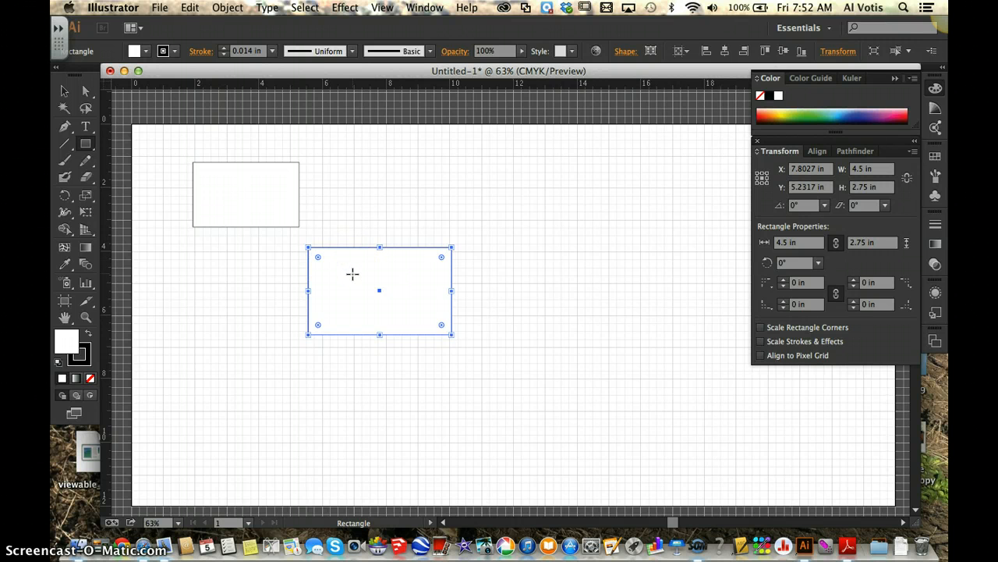
Draw a rounded rectangle about 4.32 by 1.92 in near the artboard's upper edge and set its corner radii to 0.7 in
left_click(84, 142)
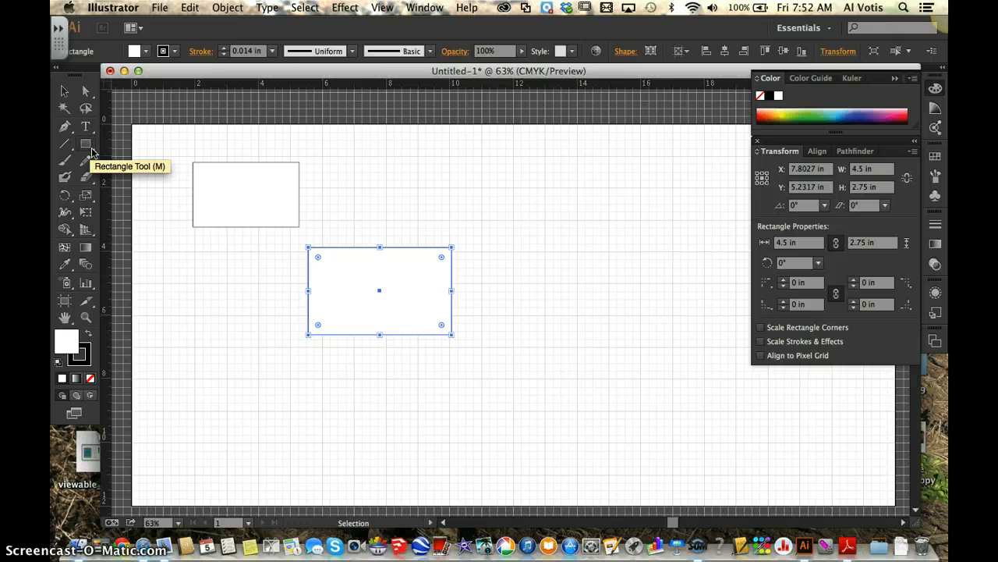
left_click(87, 145)
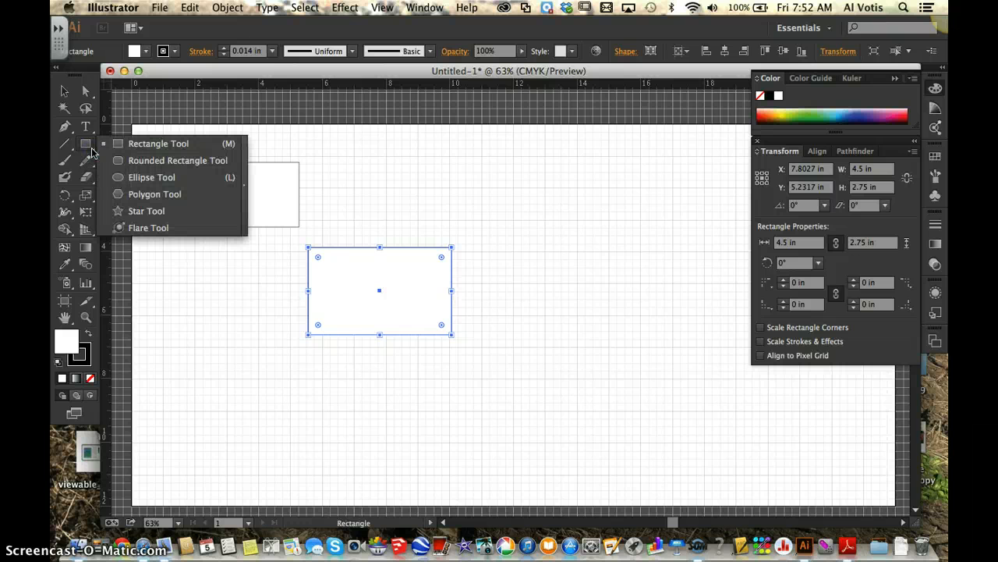
left_click(146, 161)
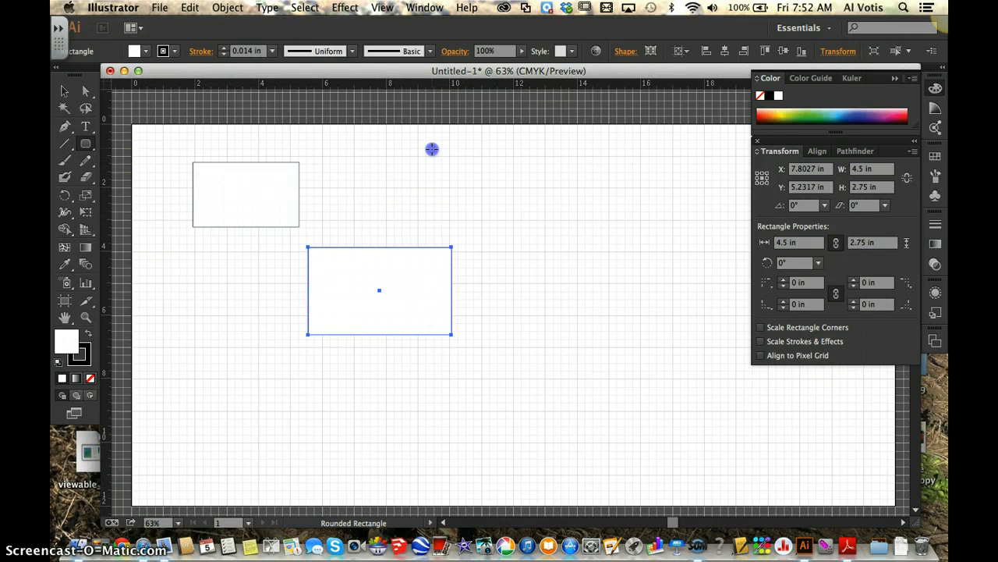
left_click_drag(433, 149, 567, 209)
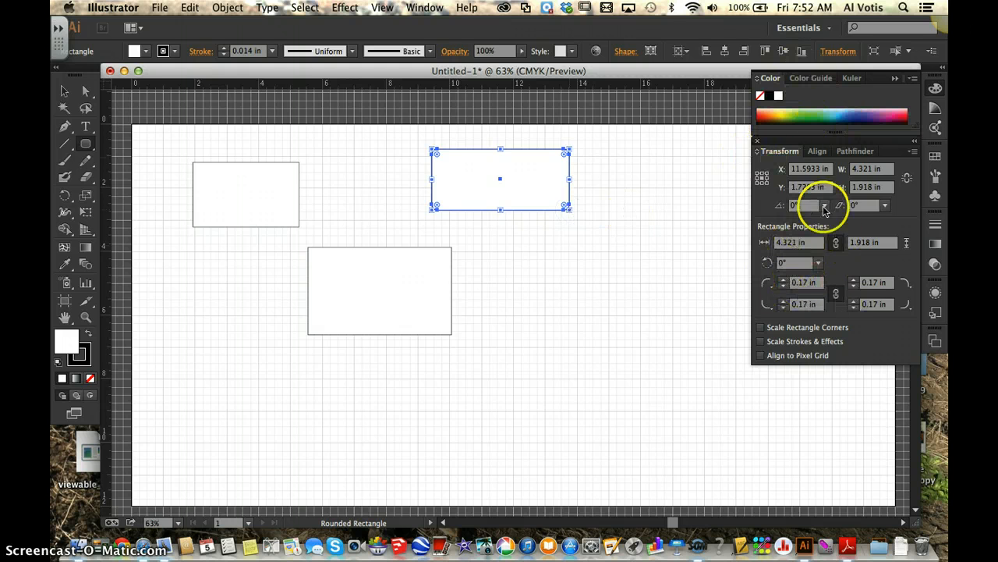
left_click(785, 281)
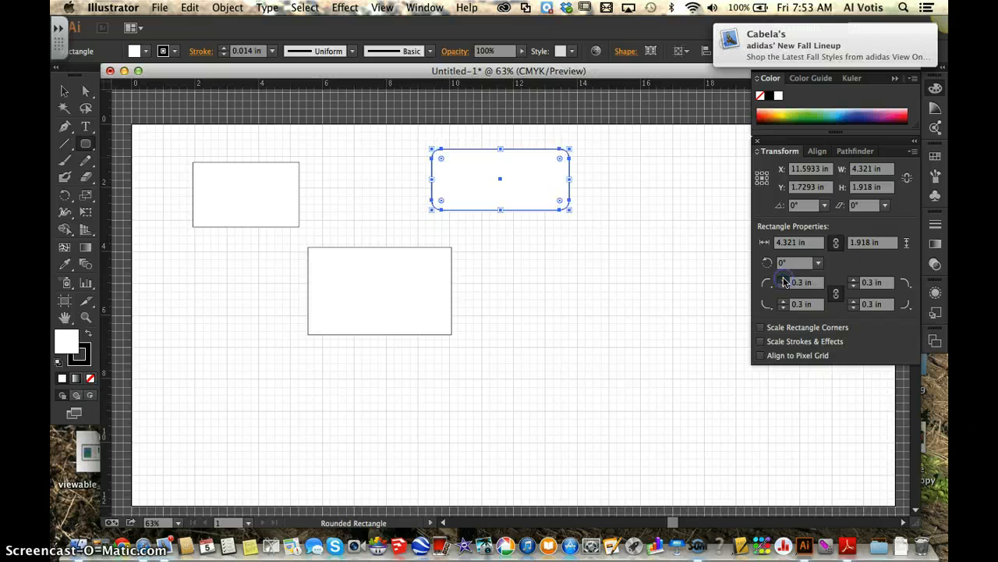
left_click(784, 281)
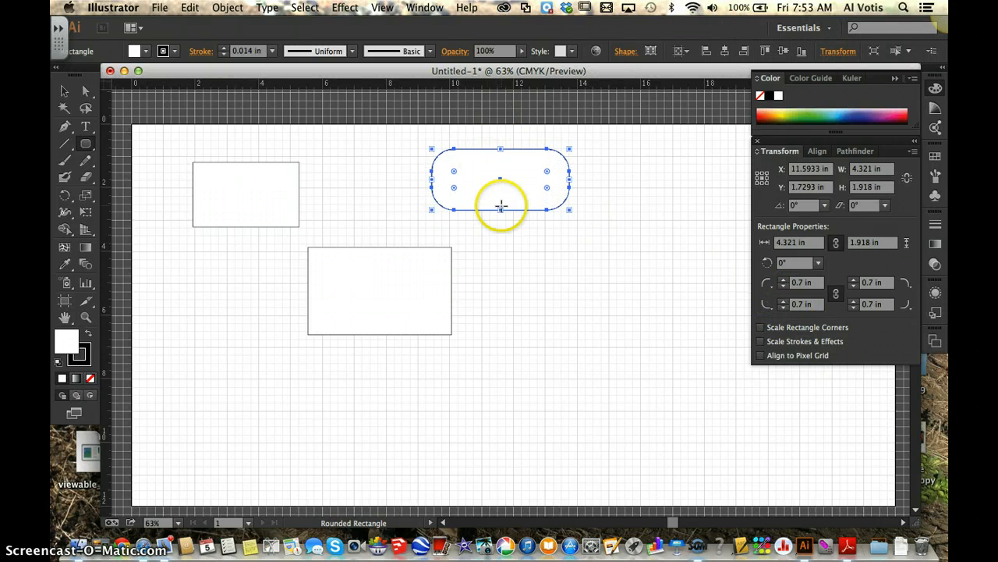
left_click(85, 146)
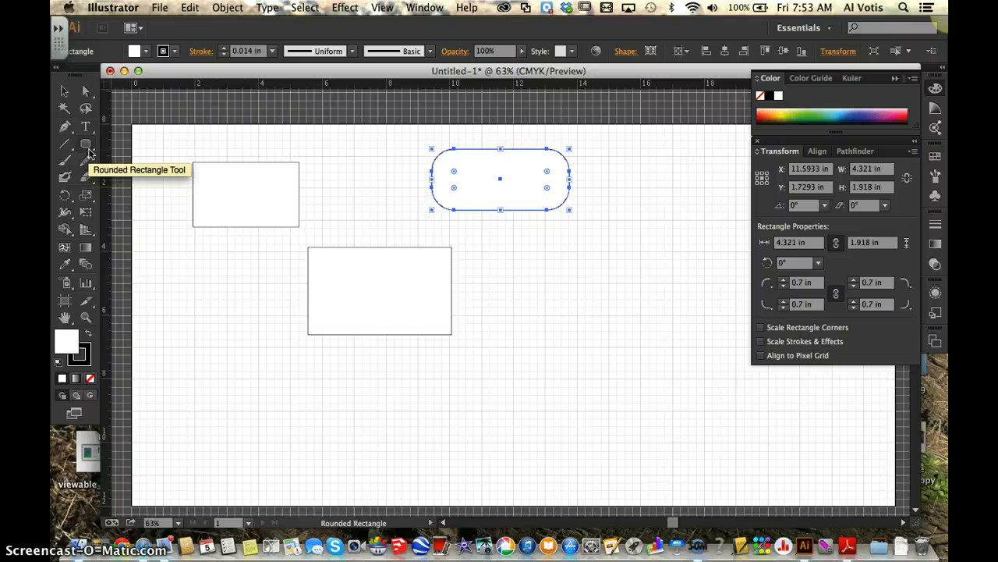
left_click(87, 146)
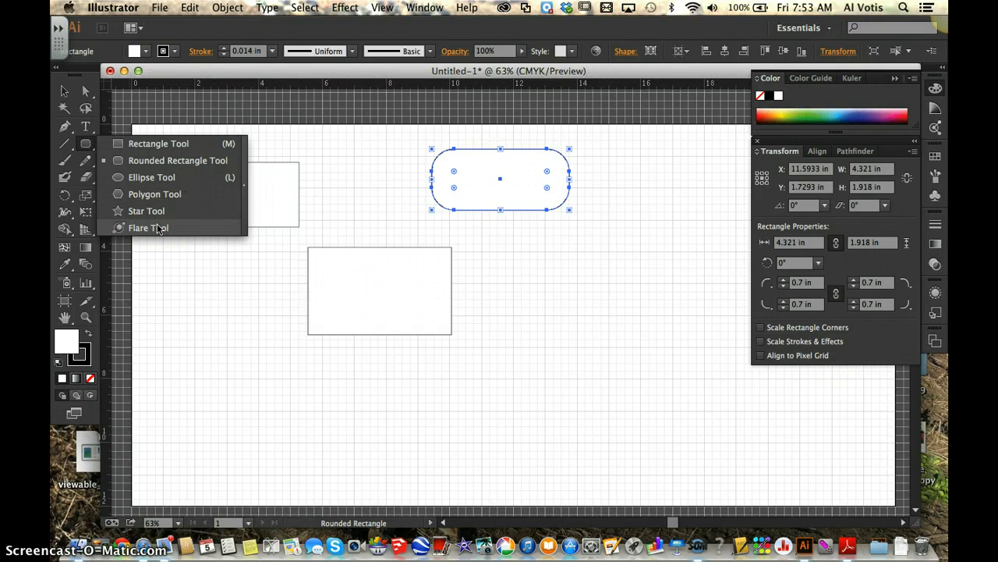
left_click(198, 292)
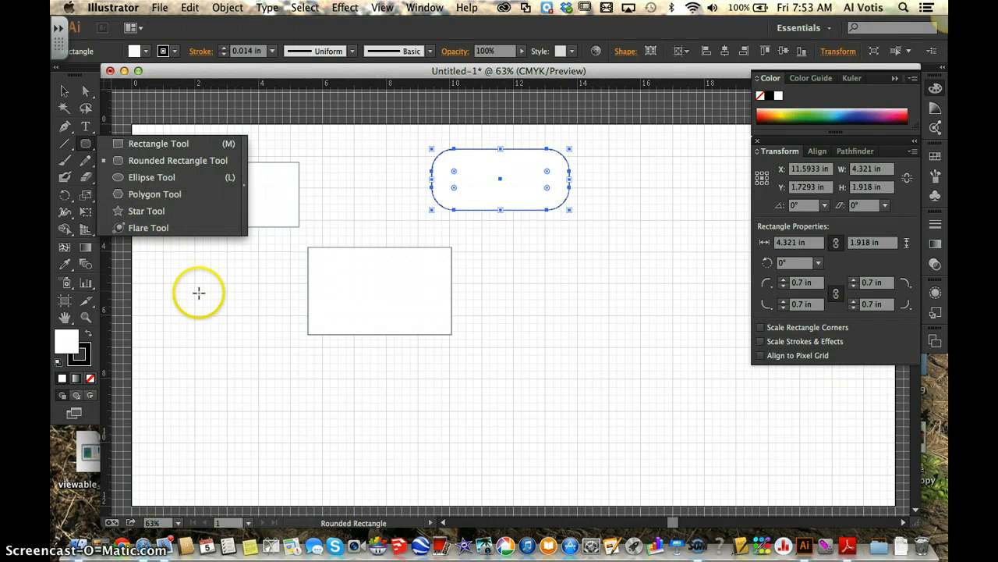
left_click(491, 315)
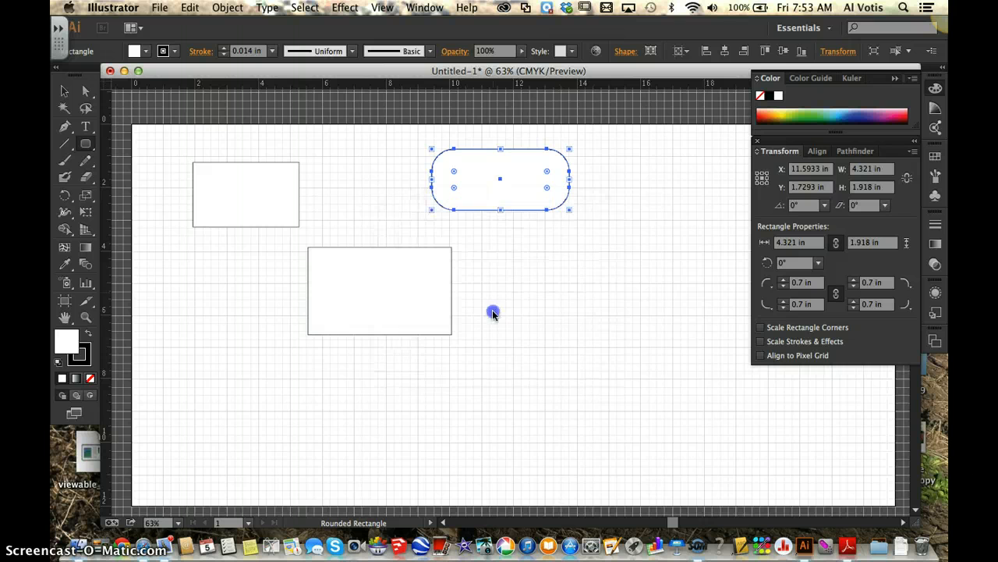
Delete the 4.5 by 2.75 in rectangle and the rounded rectangle
left_click(67, 92)
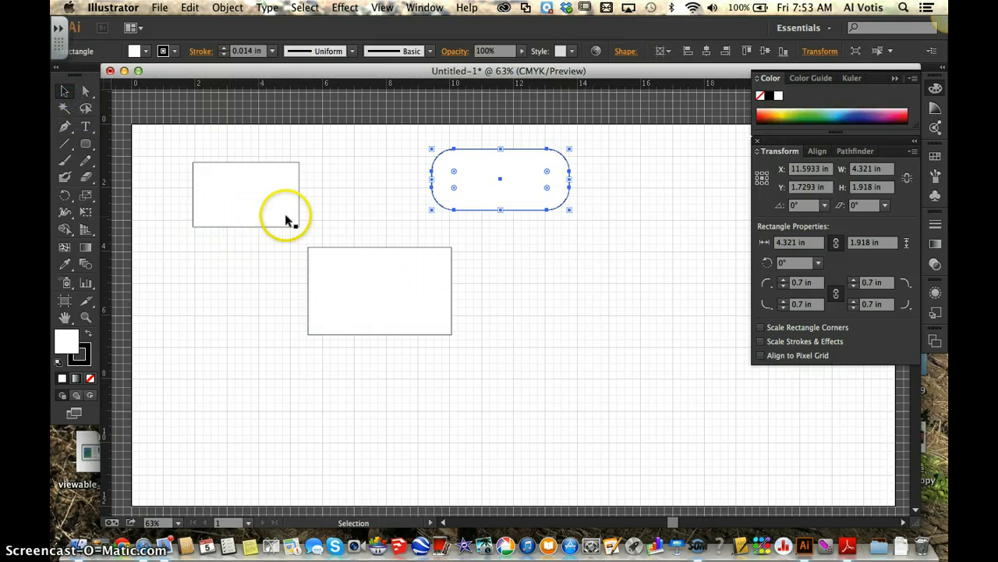
left_click(337, 265)
key("Delete")
left_click(485, 188)
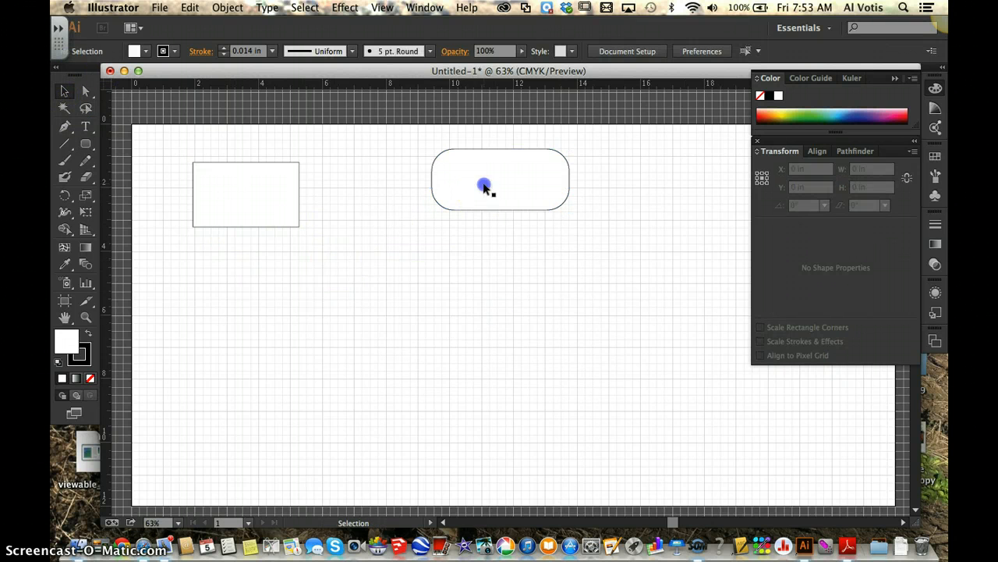
key("Delete")
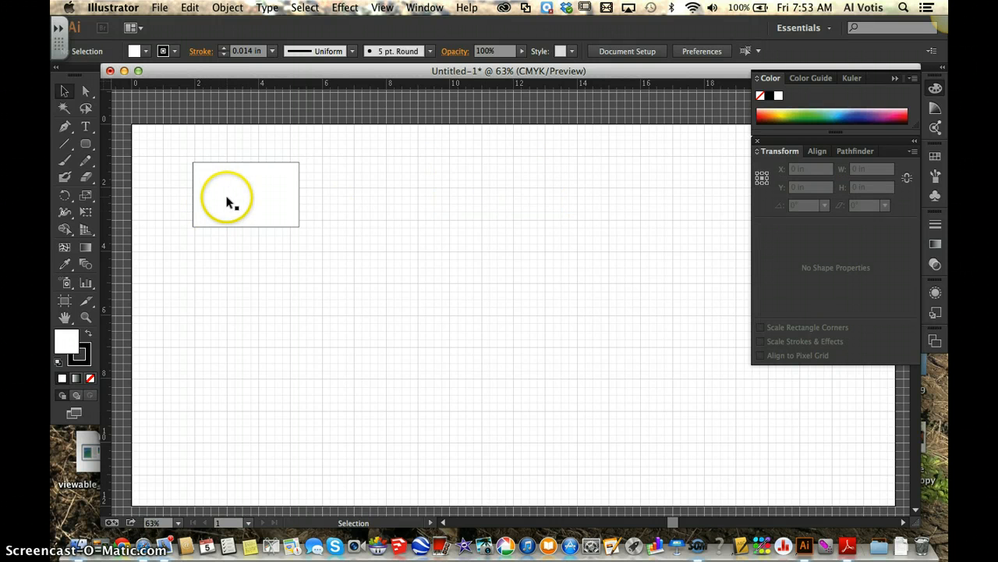
Draw an ellipse about 1.83 by 1.5 in and move it over the rectangle's lower-right corner
left_click(86, 145)
left_click(91, 148)
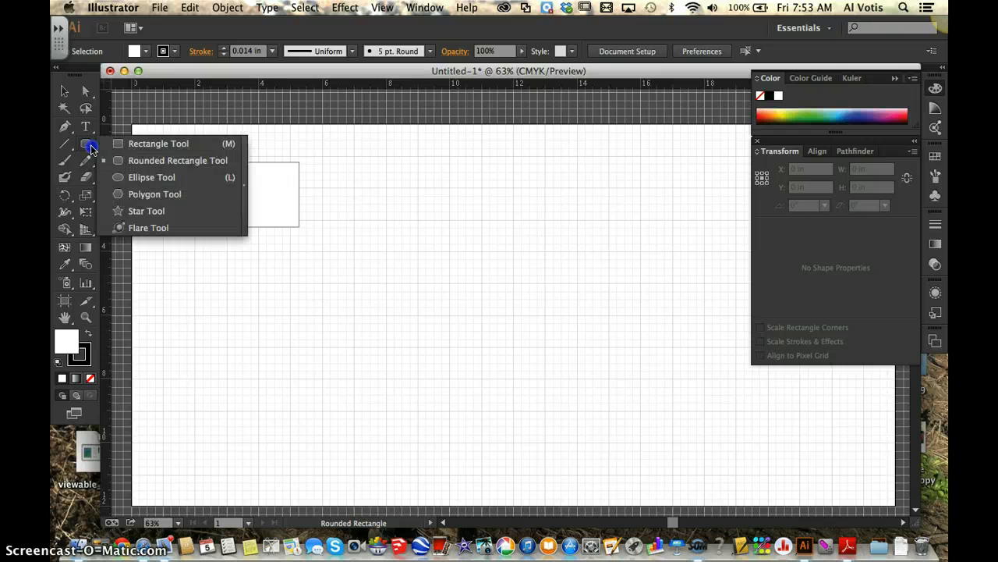
left_click(125, 178)
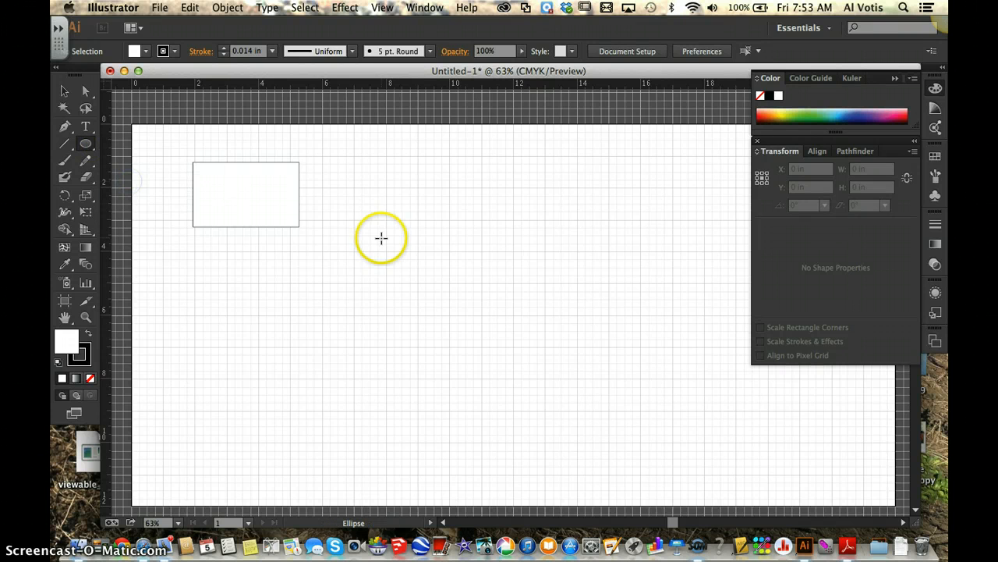
left_click_drag(377, 226, 435, 273)
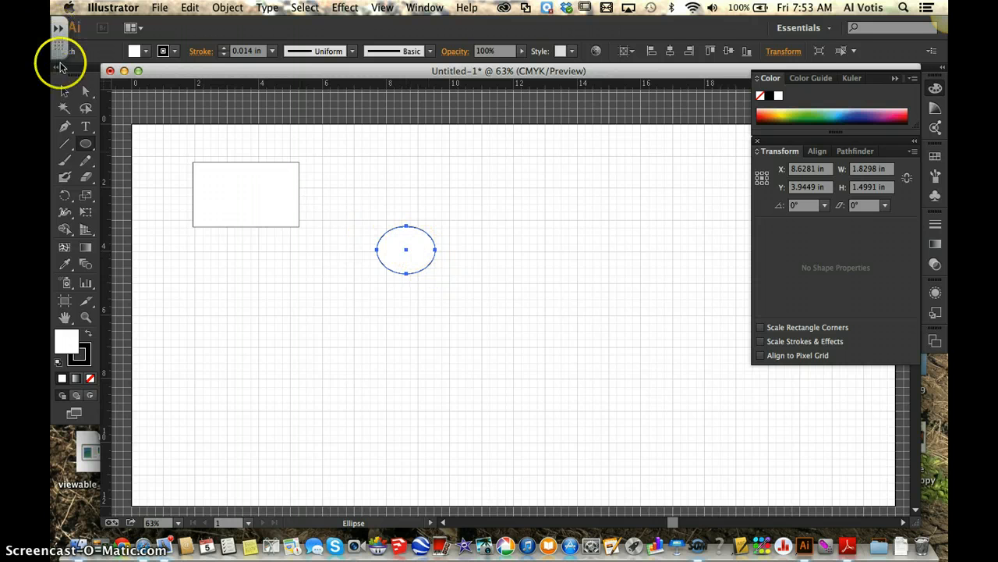
left_click(65, 92)
left_click_drag(373, 242, 273, 219)
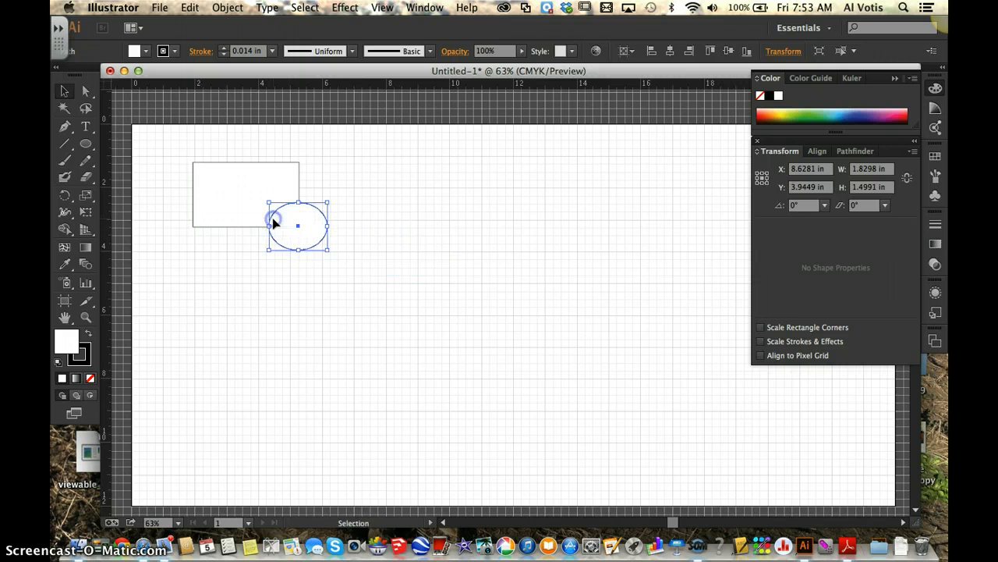
left_click(348, 332)
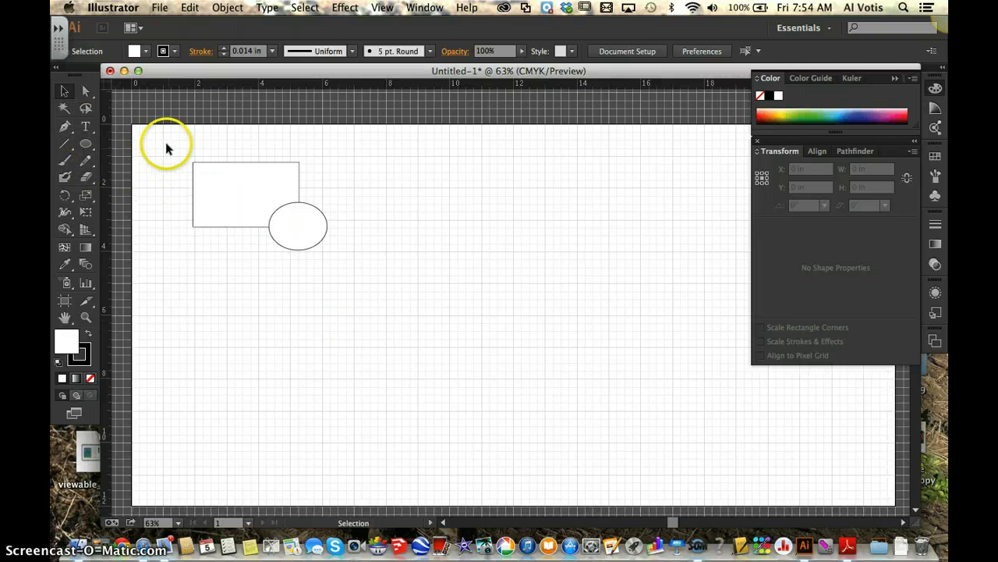
Unite the rectangle and the overlapping ellipse into one shape with Pathfinder
left_click_drag(165, 145, 354, 273)
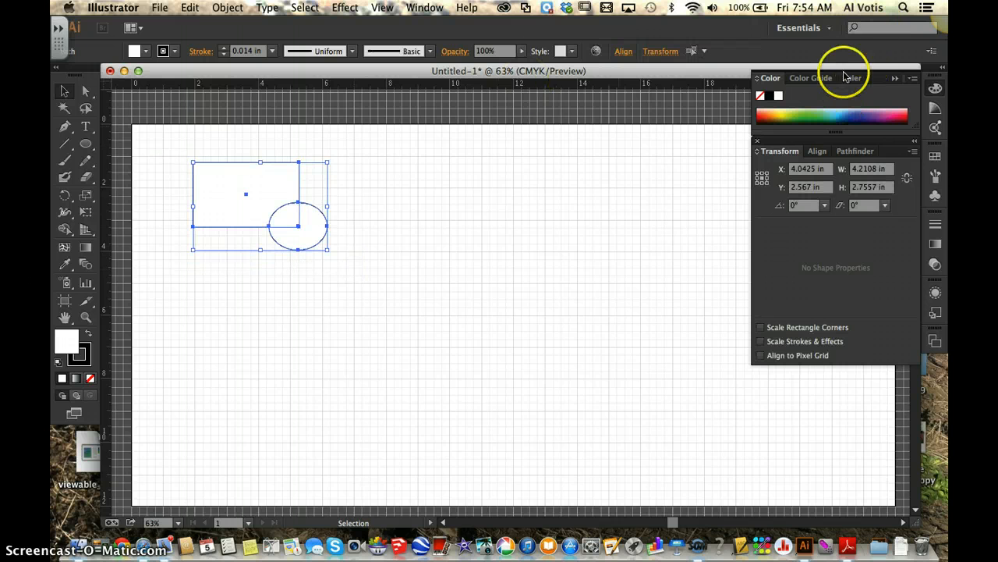
left_click(858, 152)
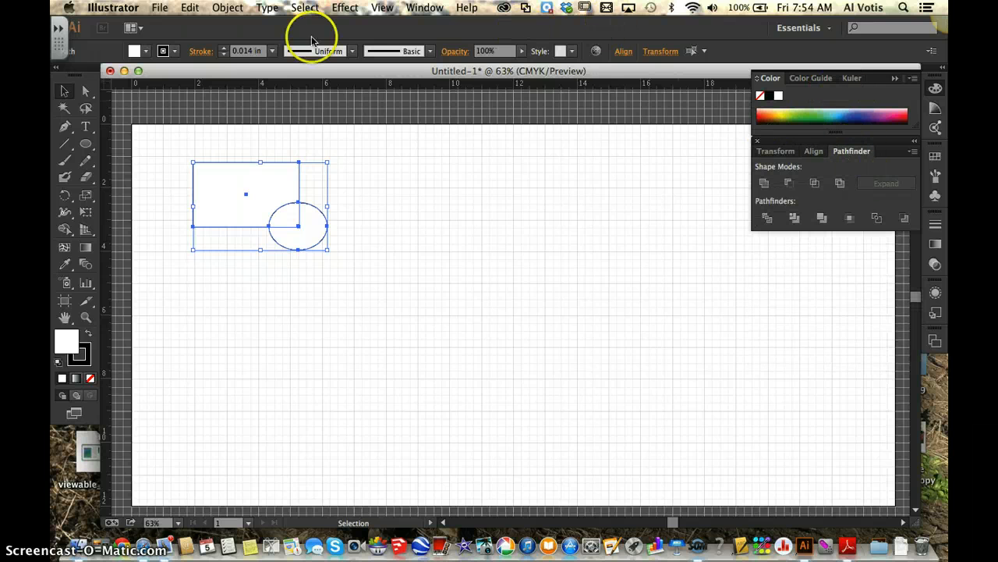
left_click(348, 8)
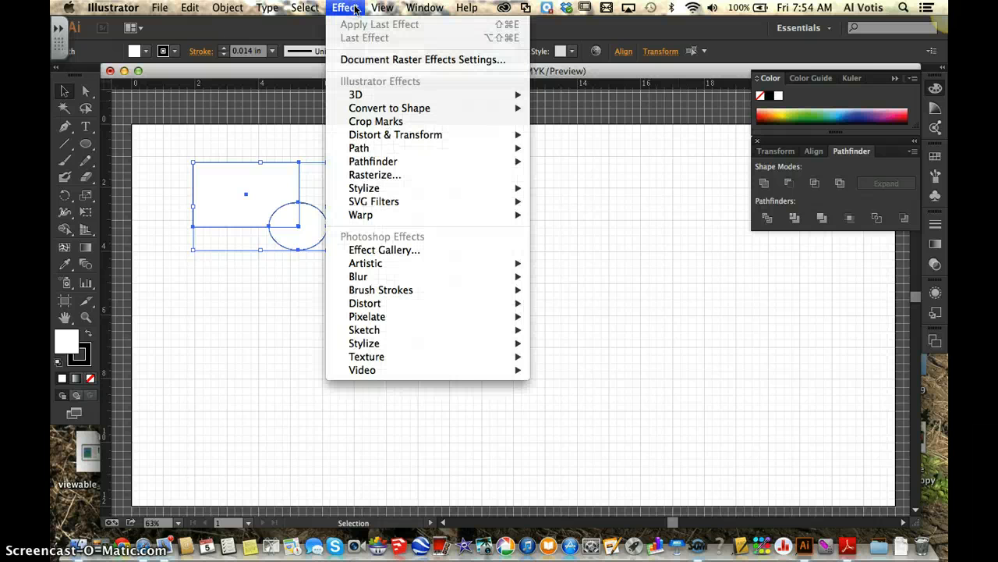
mouse_move(368, 161)
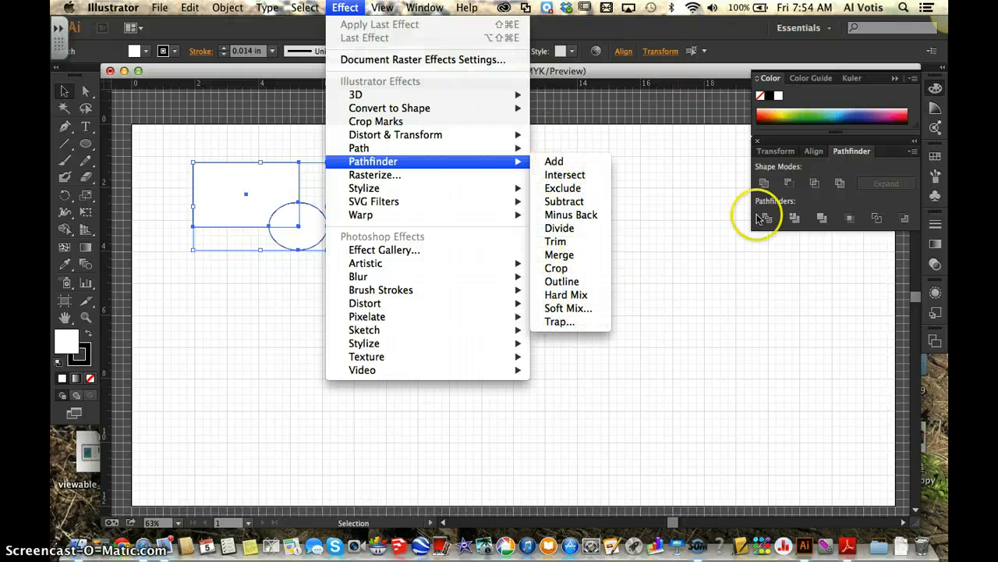
left_click(685, 207)
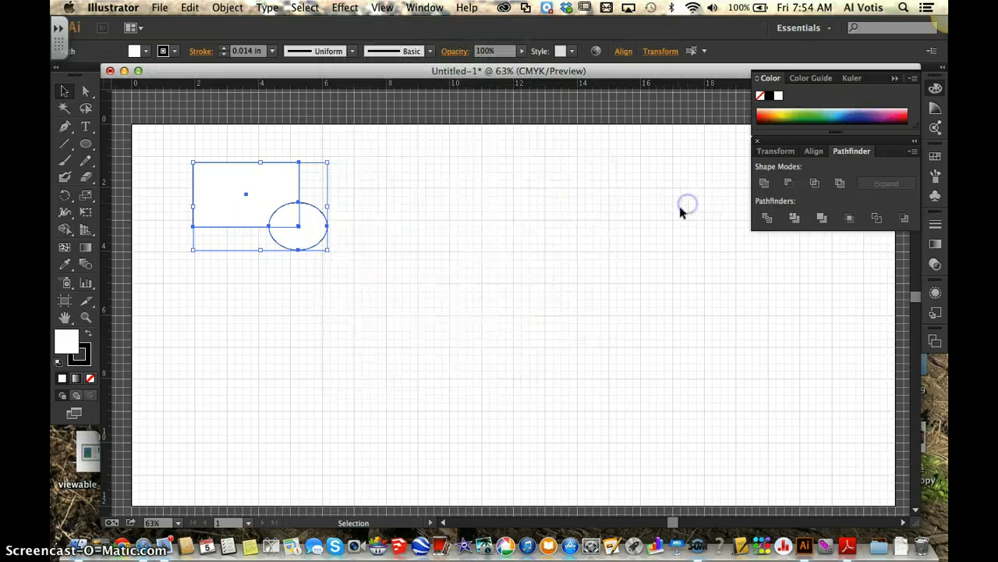
left_click(766, 188)
left_click(597, 244)
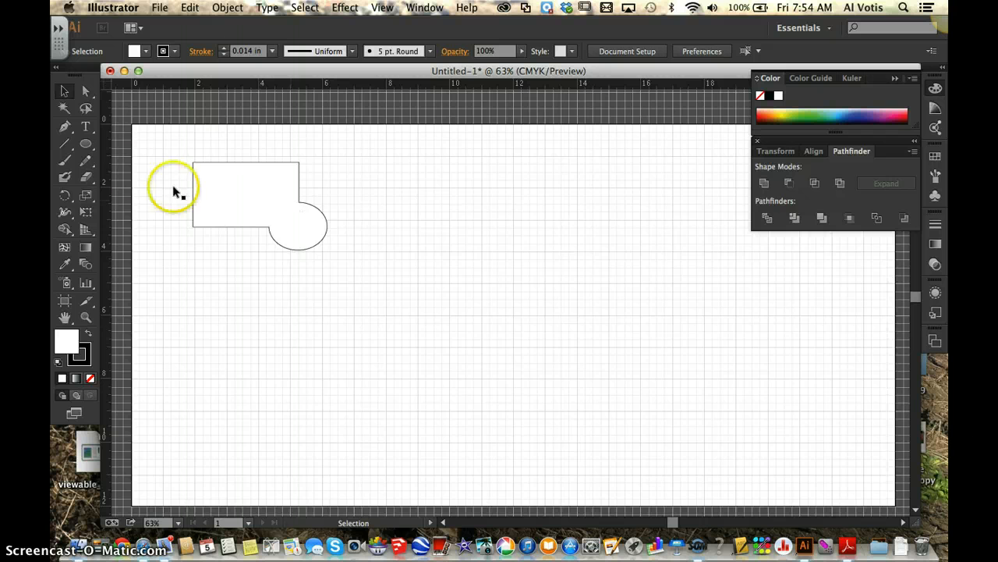
Draw a five-pointed star below the united shape and move it to overlap that shape's lower-left corner
left_click_drag(86, 143, 133, 211)
mouse_move(192, 265)
left_mouse_down()
mouse_move(257, 311)
mouse_move(231, 288)
left_mouse_up()
left_click(64, 91)
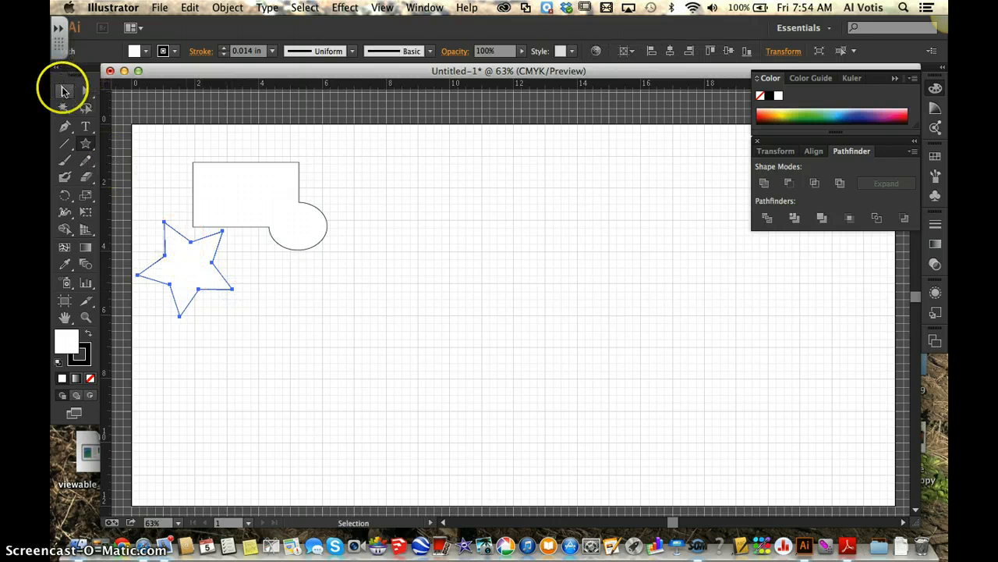
left_click_drag(179, 251, 210, 225)
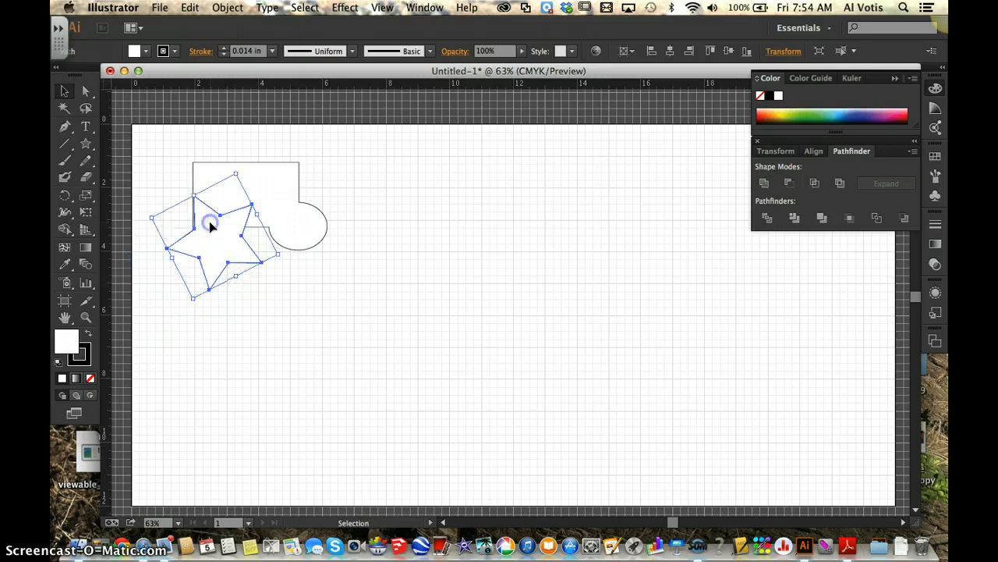
left_click(406, 326)
Unite the star and the shape it overlaps into one shape with Pathfinder
left_click_drag(151, 139, 366, 297)
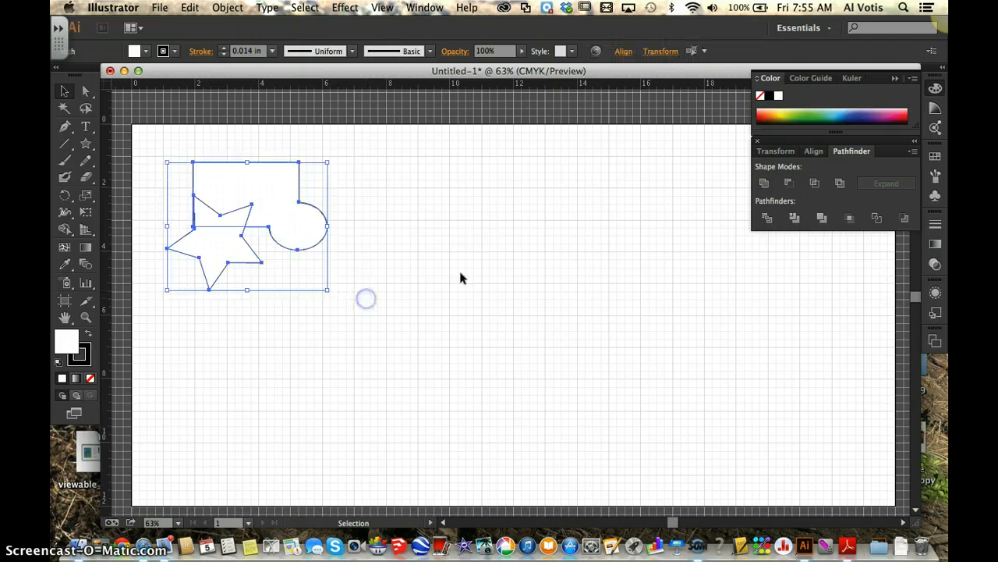
left_click(765, 183)
left_click(539, 305)
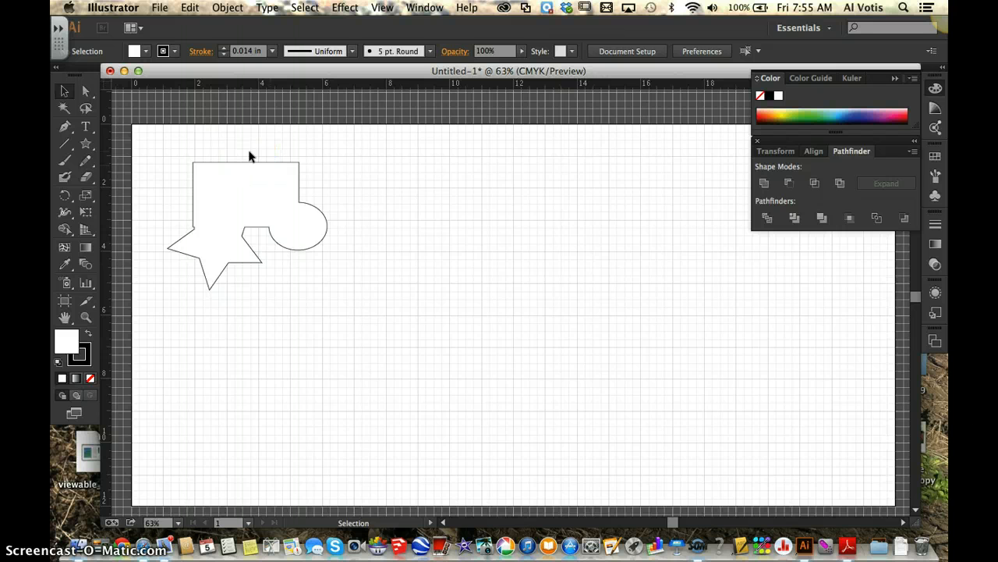
Undo back to the separate rectangle and ellipse, and move the ellipse over the rectangle's lower-right corner again
key("super+z")
key("super+z")
key("super+z")
key("super+z")
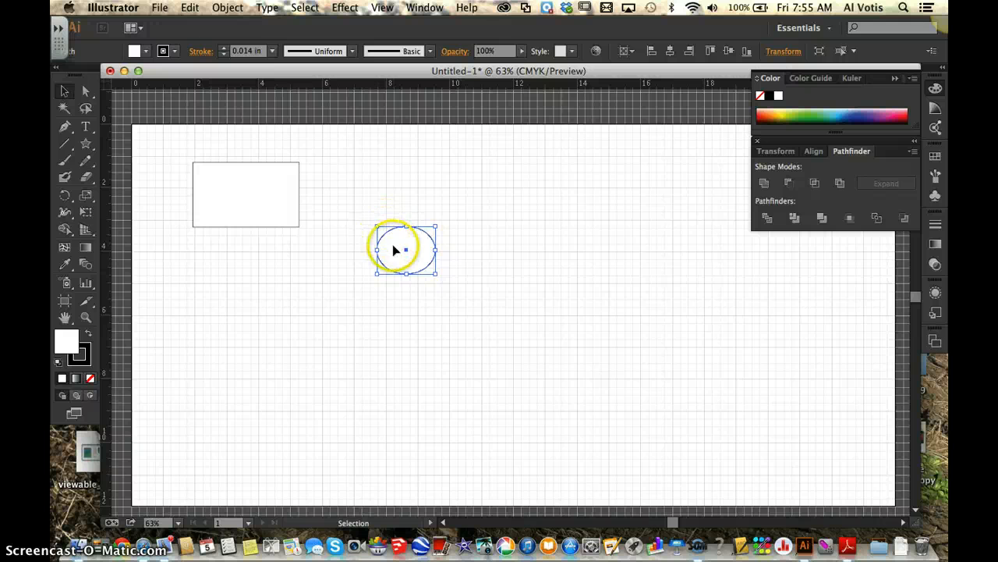
left_click_drag(397, 247, 285, 226)
left_click(175, 224)
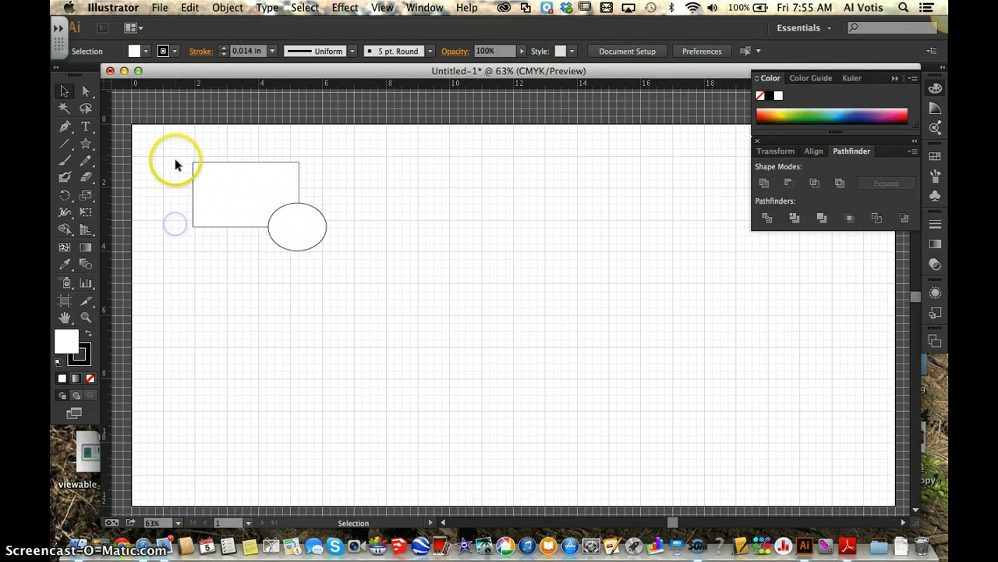
Subtract the ellipse from the rectangle with Pathfinder's Minus Front
left_click_drag(165, 138, 354, 270)
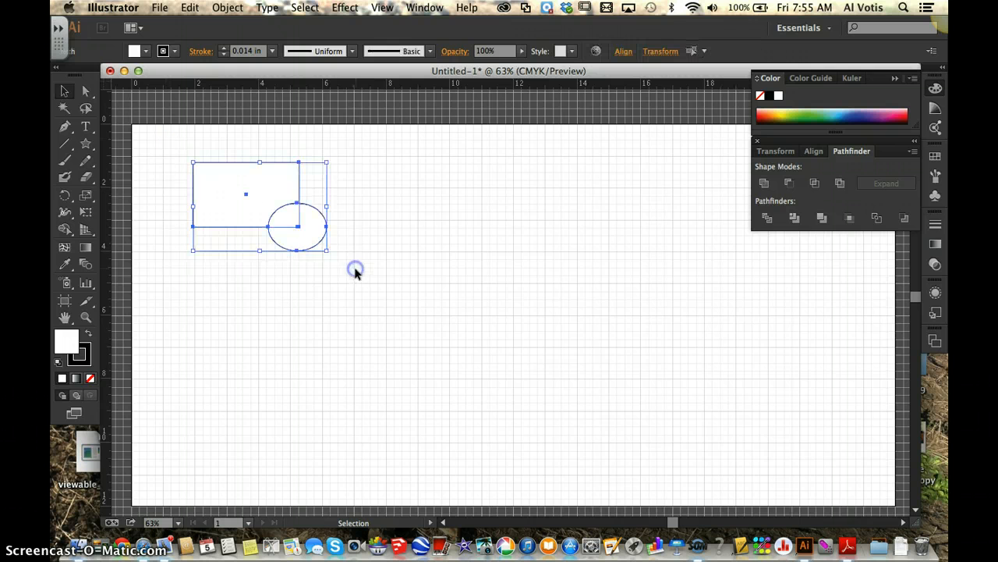
left_click(787, 183)
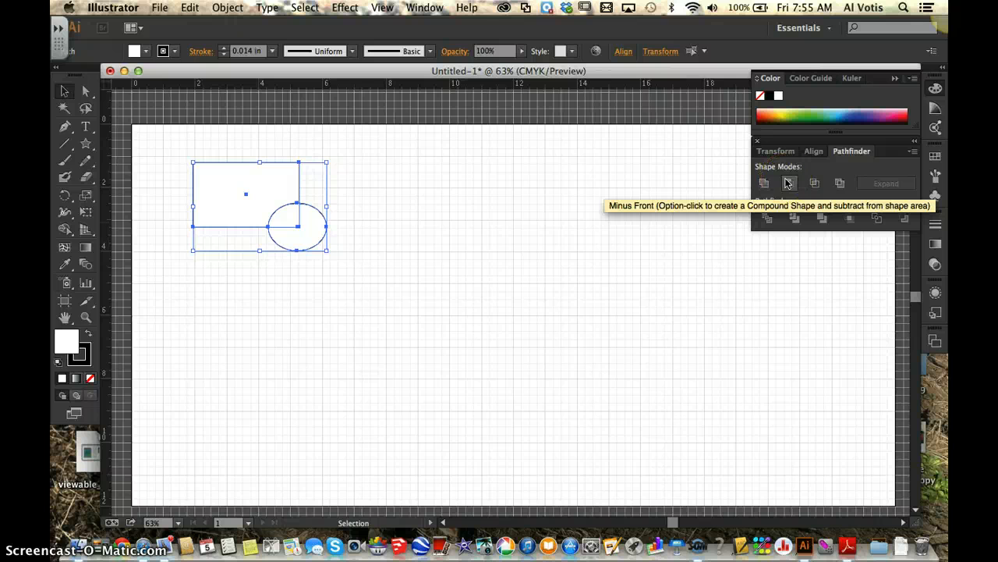
left_click(788, 184)
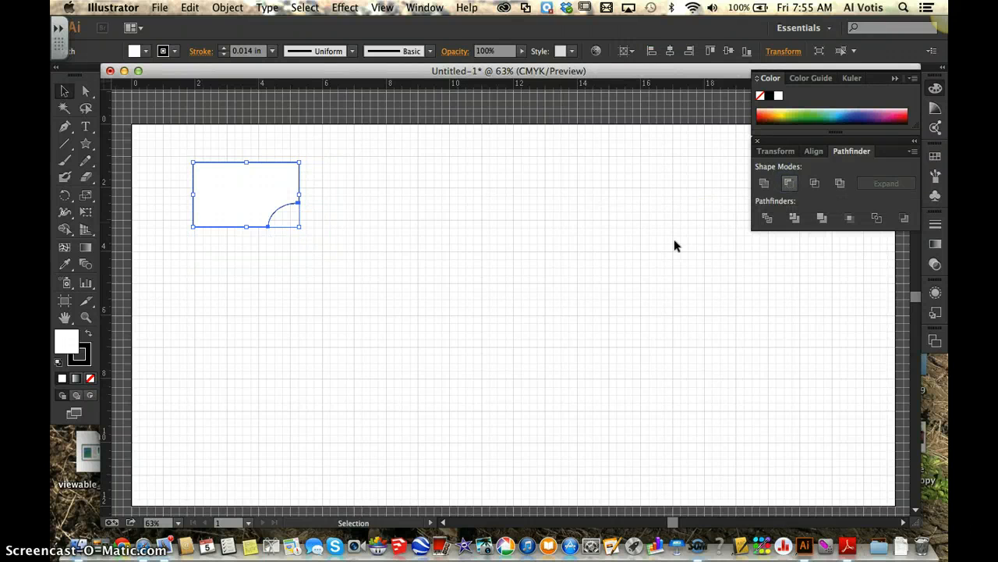
left_click(588, 268)
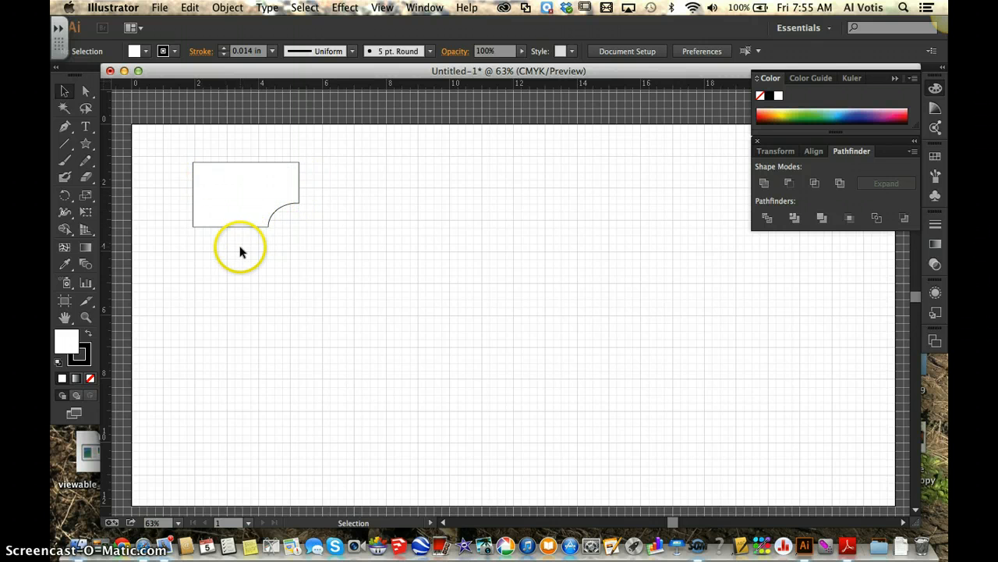
Draw a small five-pointed star below the cut rectangle and move it over that shape's bottom edge, near its lower-left corner
left_click(86, 145)
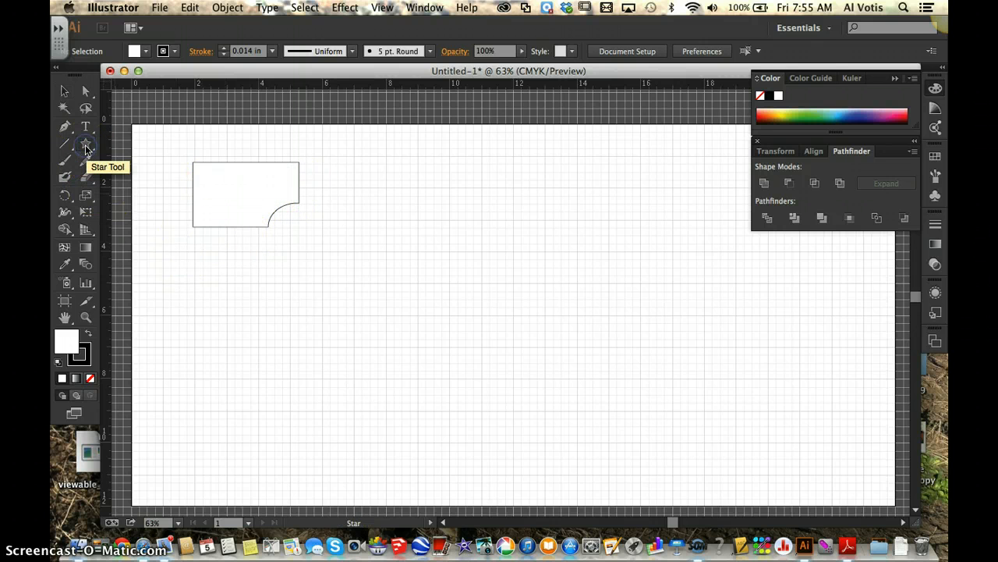
left_click_drag(168, 259, 203, 271)
left_click(64, 91)
left_click(164, 242)
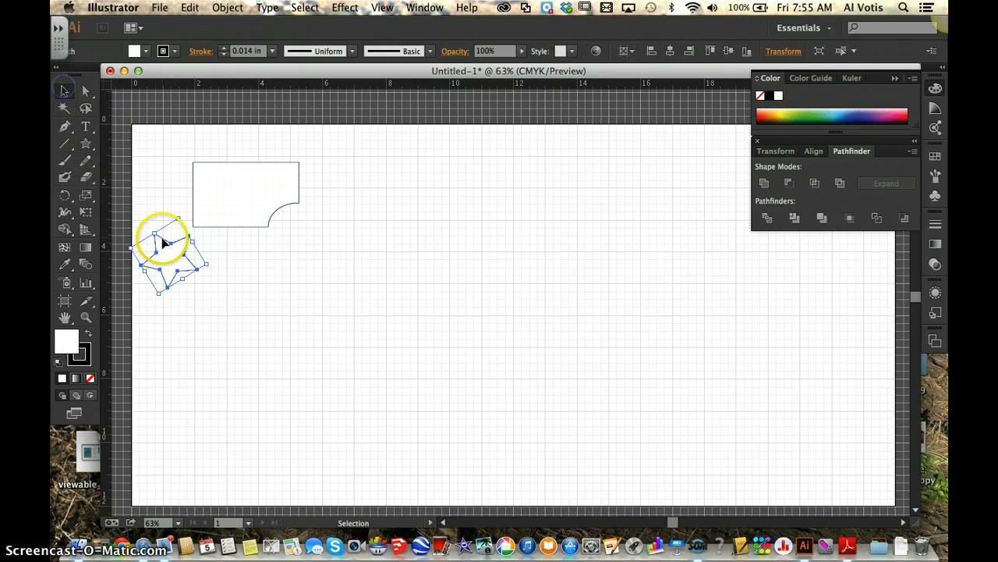
left_click_drag(163, 243, 232, 216)
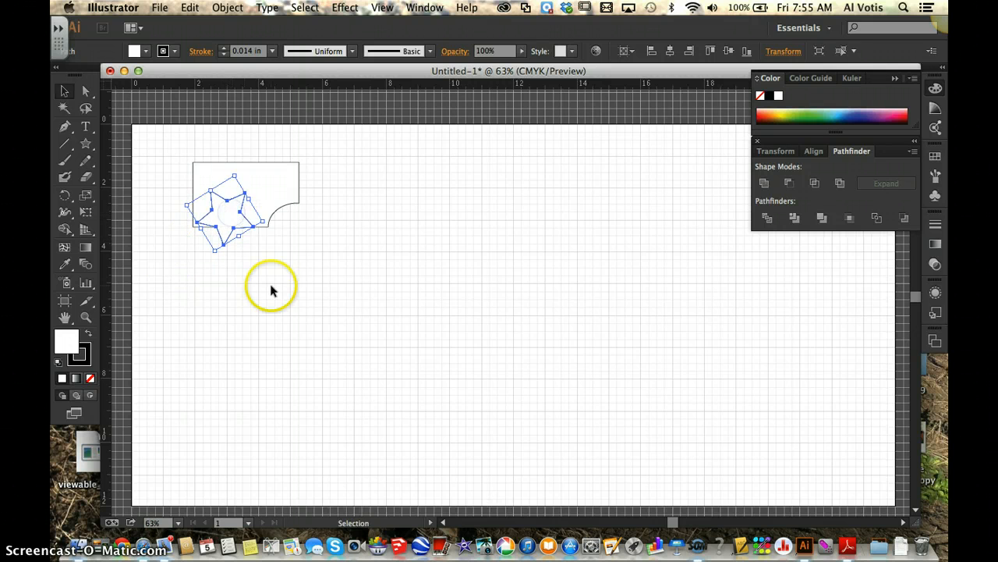
left_click(272, 290)
Subtract the star from the cut rectangle using Minus Front
left_click_drag(163, 148, 320, 256)
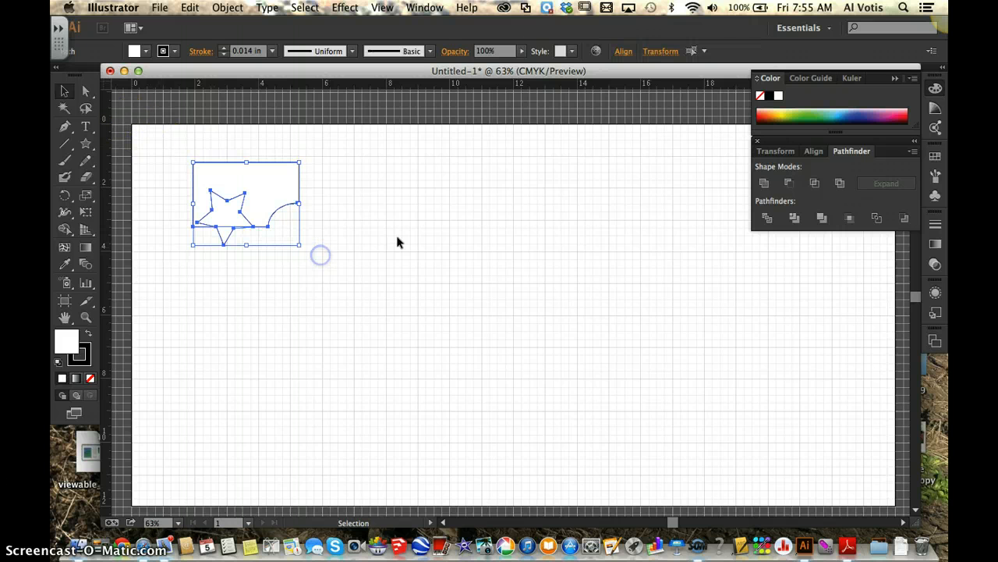
left_click(789, 184)
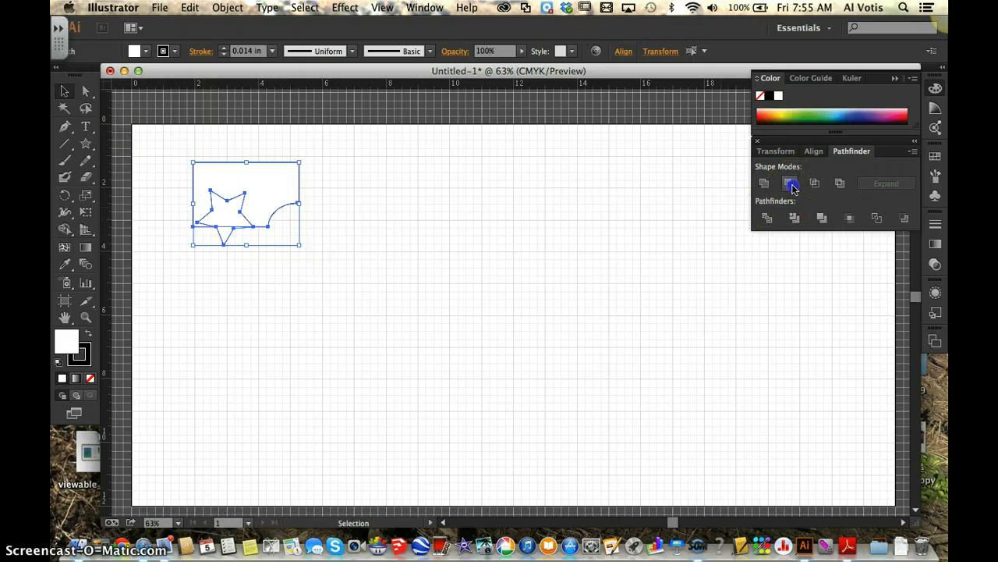
left_click(600, 314)
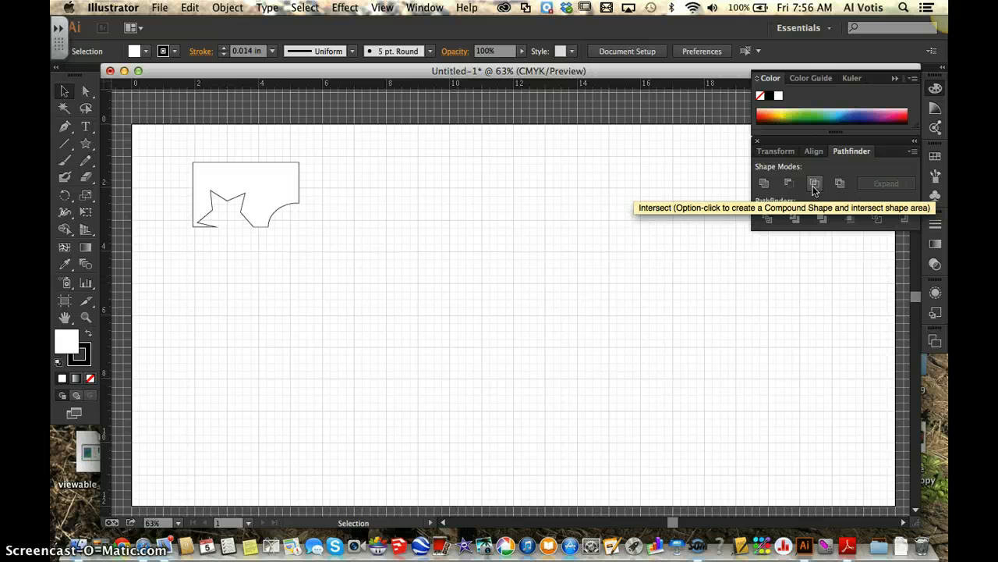
left_click(840, 185)
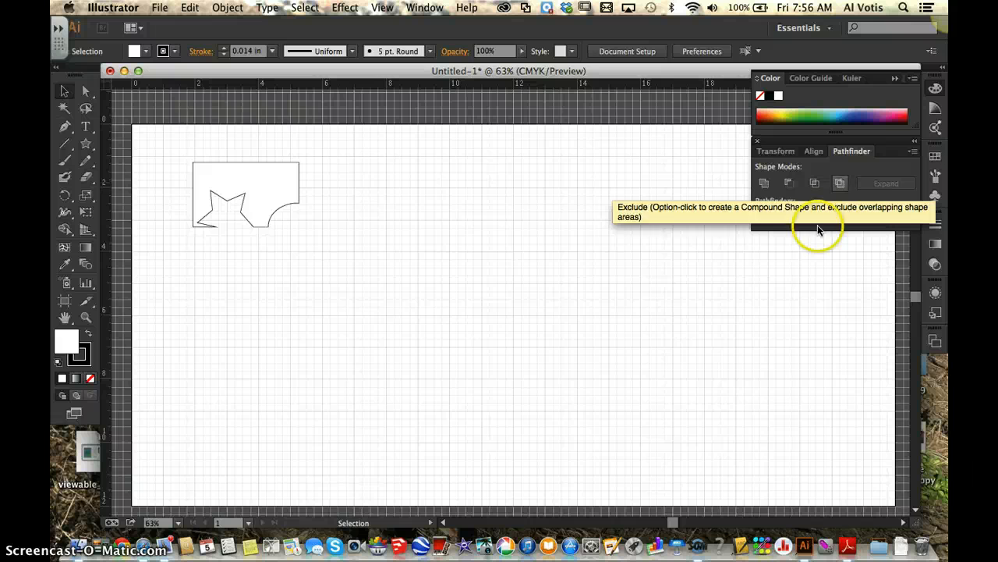
left_click(769, 219)
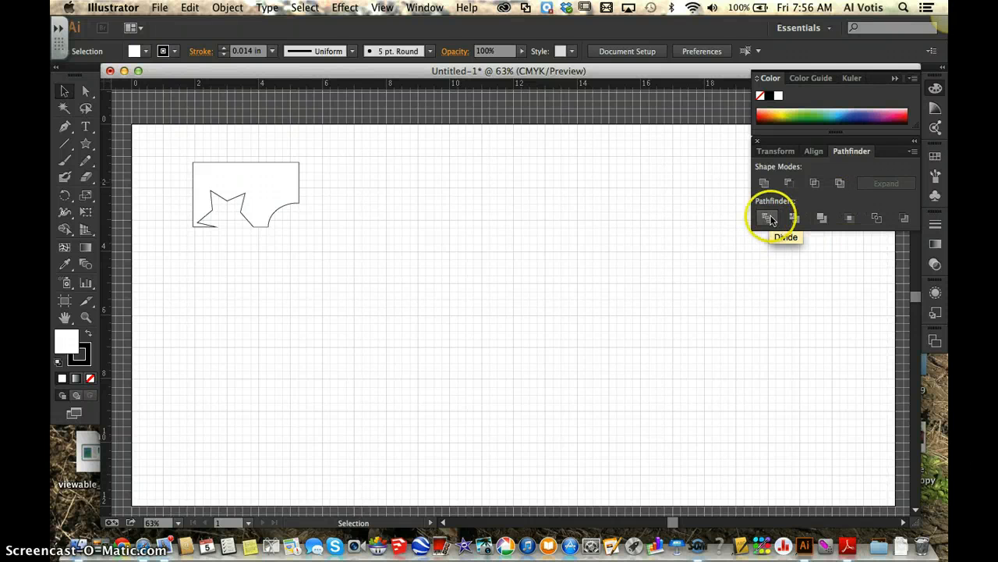
left_click(793, 220)
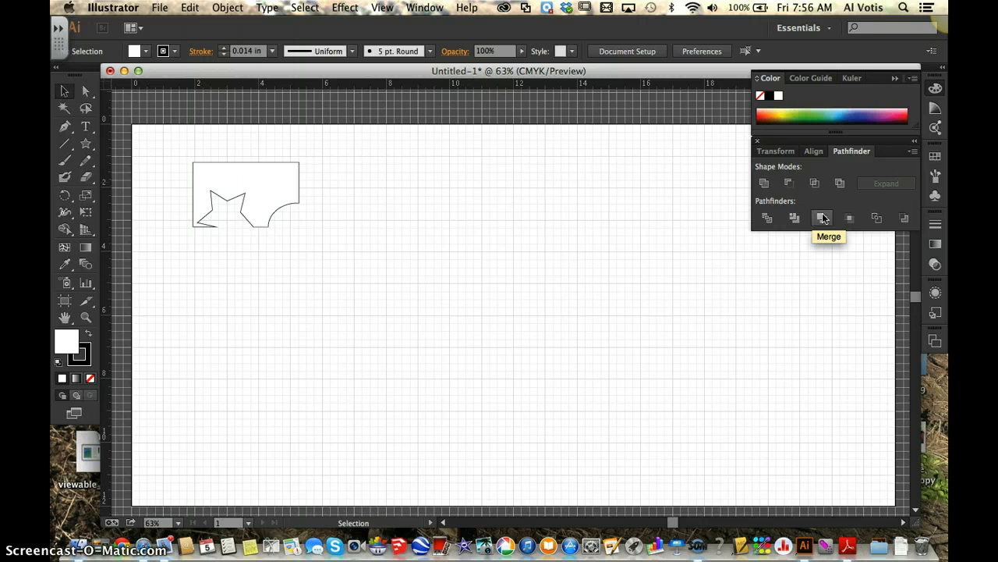
left_click(851, 219)
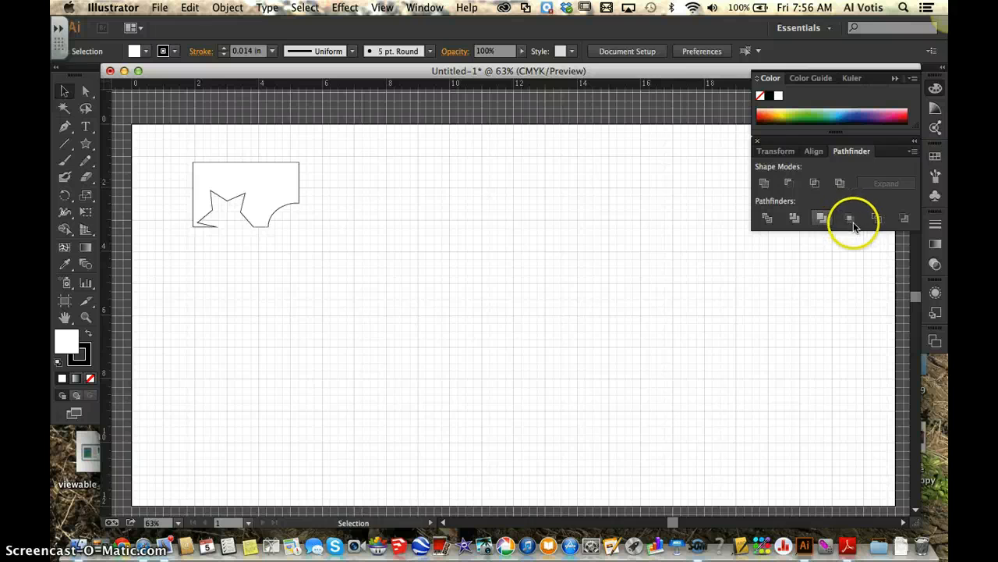
left_click(879, 219)
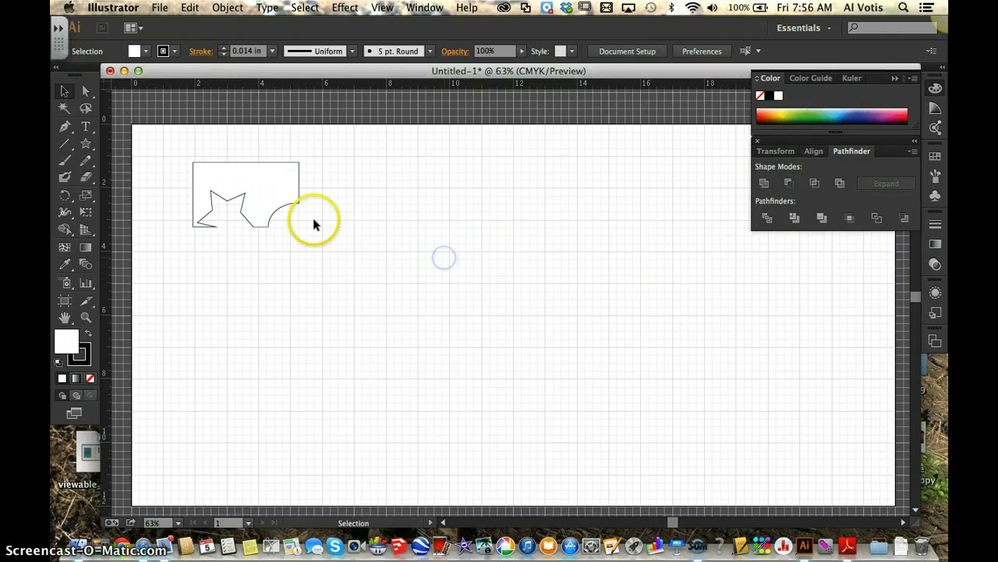
Draw a rectangle about 3.02 by 1.52 in to the right of the cut shape
left_click(86, 144)
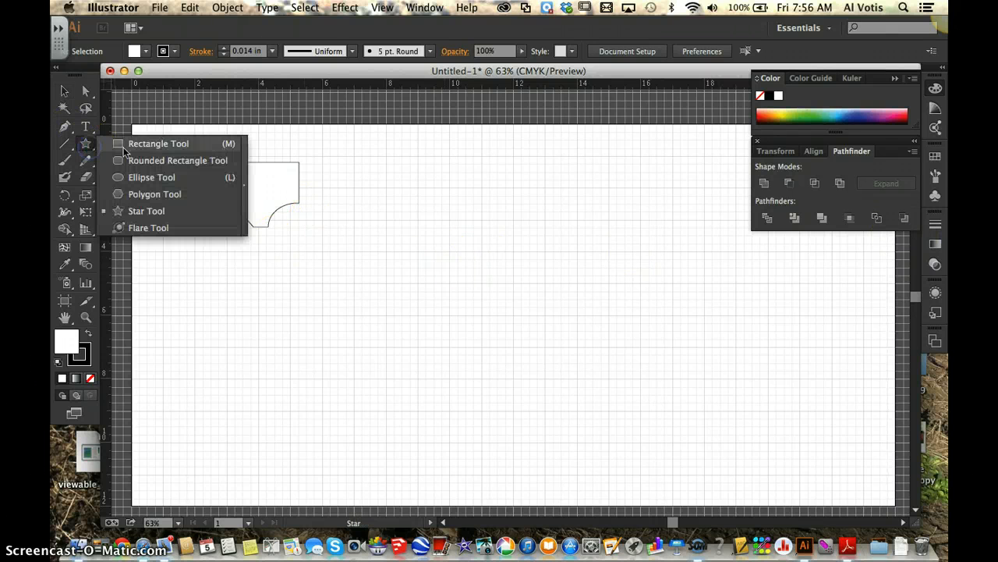
left_click(127, 144)
left_click_drag(380, 188, 476, 236)
key("v")
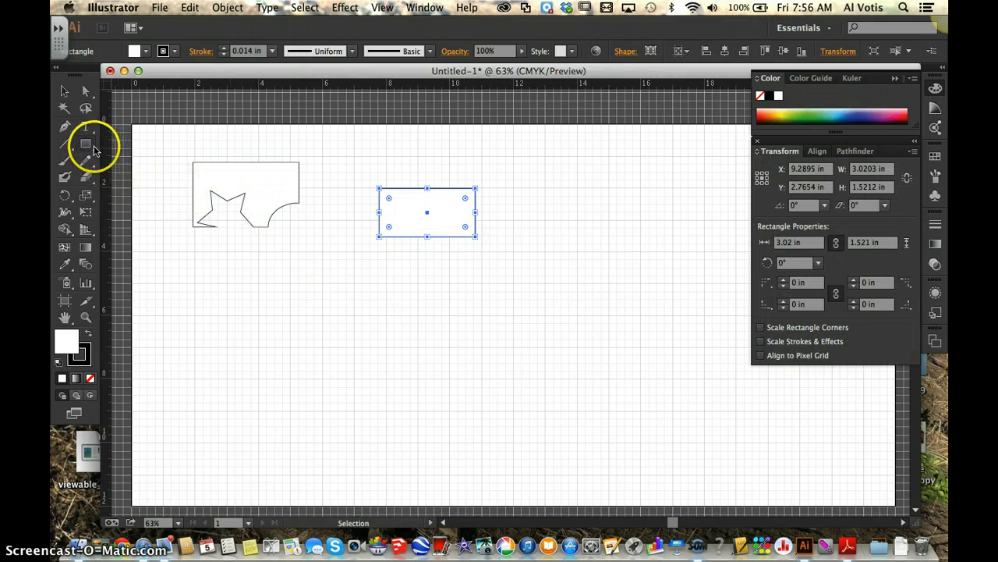
Draw an ellipse about 1.37 by 1.12 in and move it over the new rectangle's lower-right corner
left_click(94, 150)
left_click(117, 178)
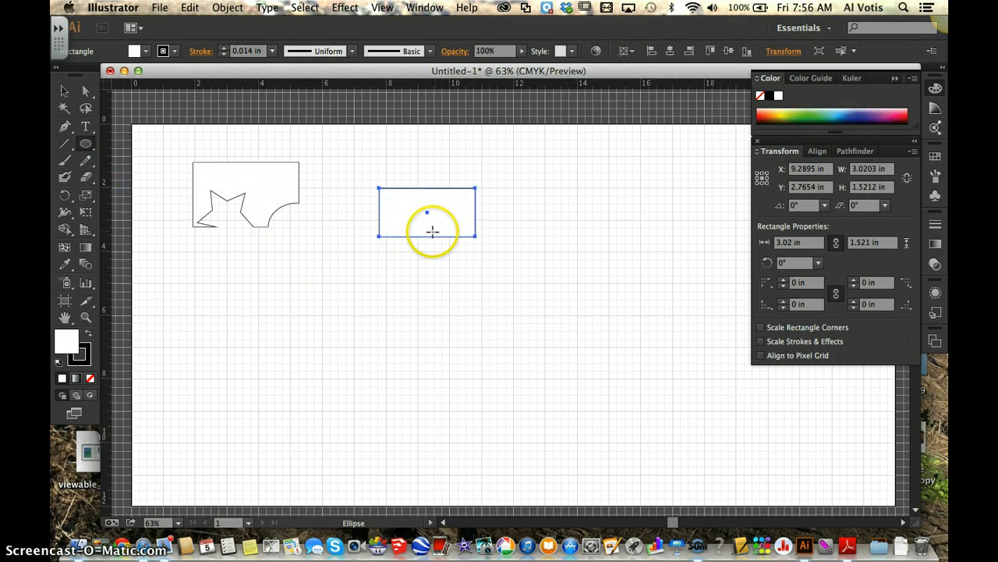
left_click_drag(464, 258, 508, 294)
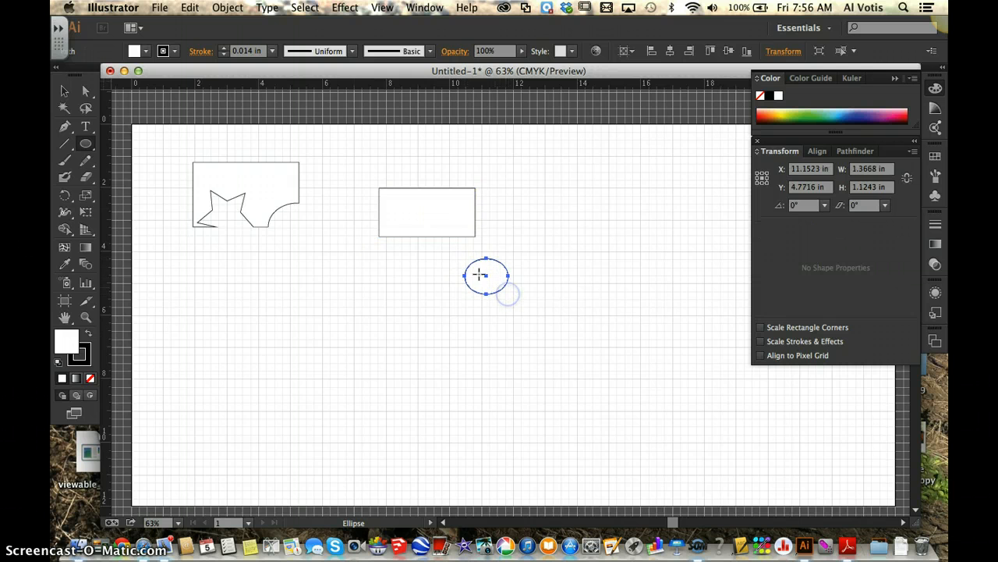
left_click(65, 91)
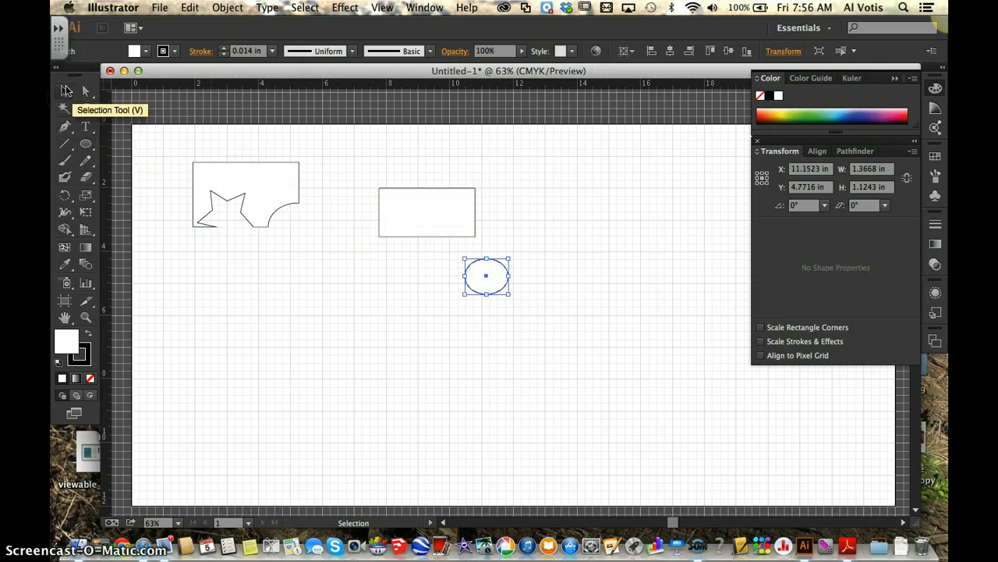
left_click_drag(490, 279, 476, 238)
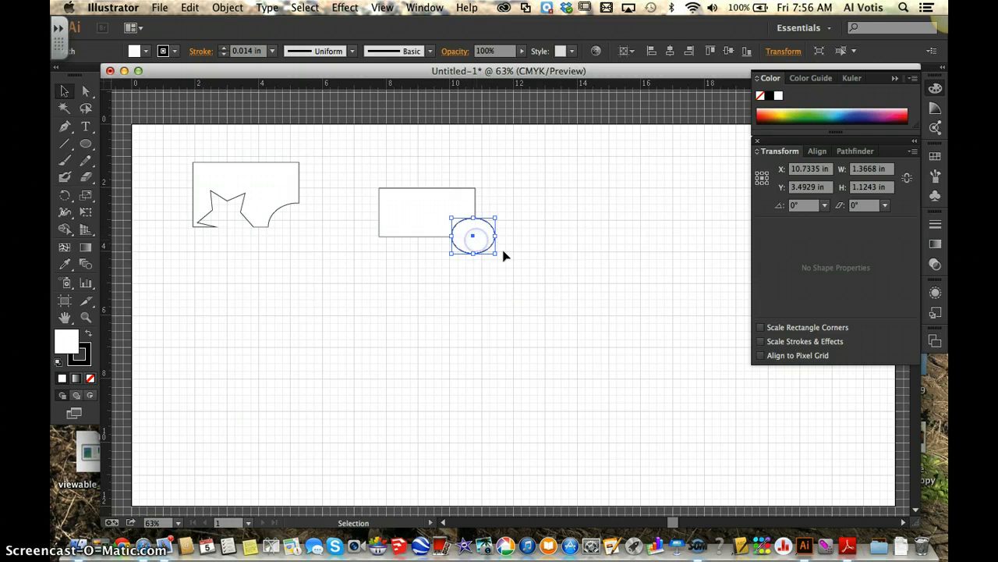
left_click(439, 239)
Subtract the new rectangle from the overlapping ellipse with Pathfinder's Minus Back
left_click_drag(350, 164, 546, 270)
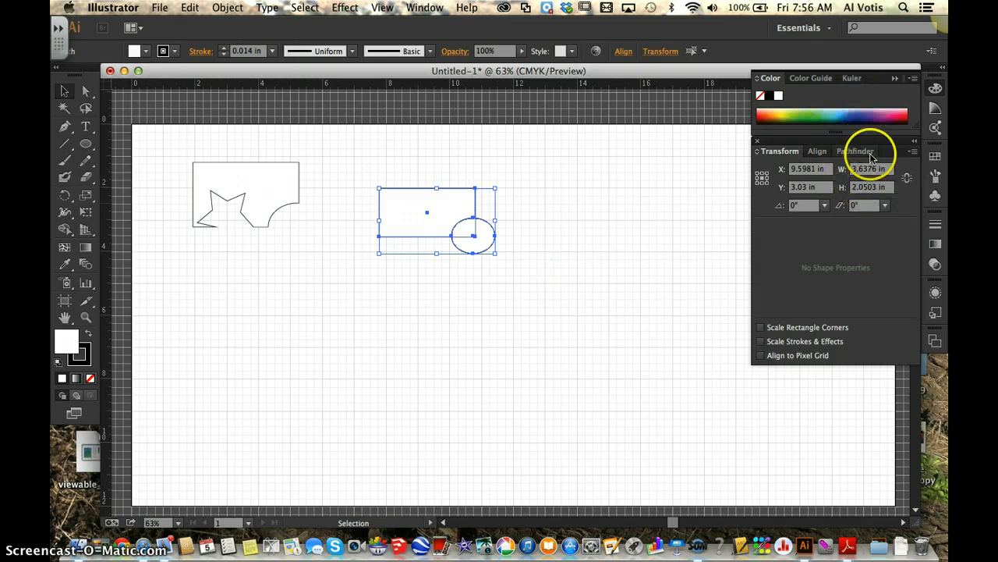
left_click(870, 155)
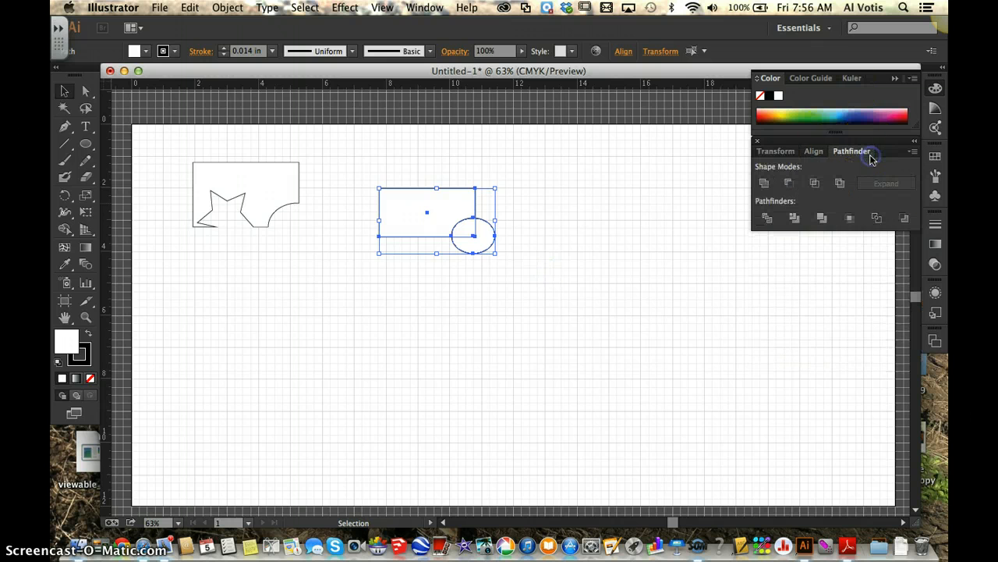
left_click(904, 224)
left_click(663, 319)
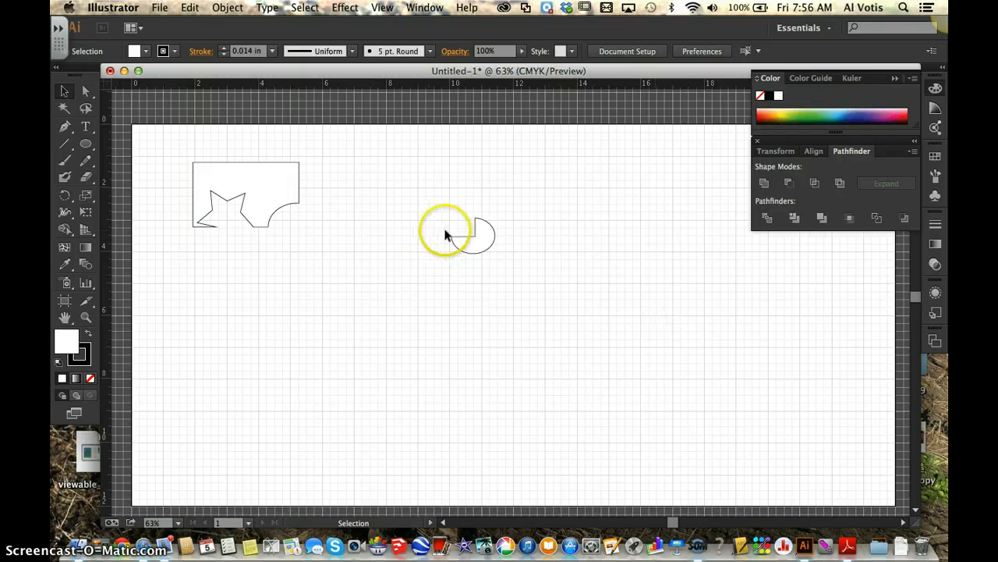